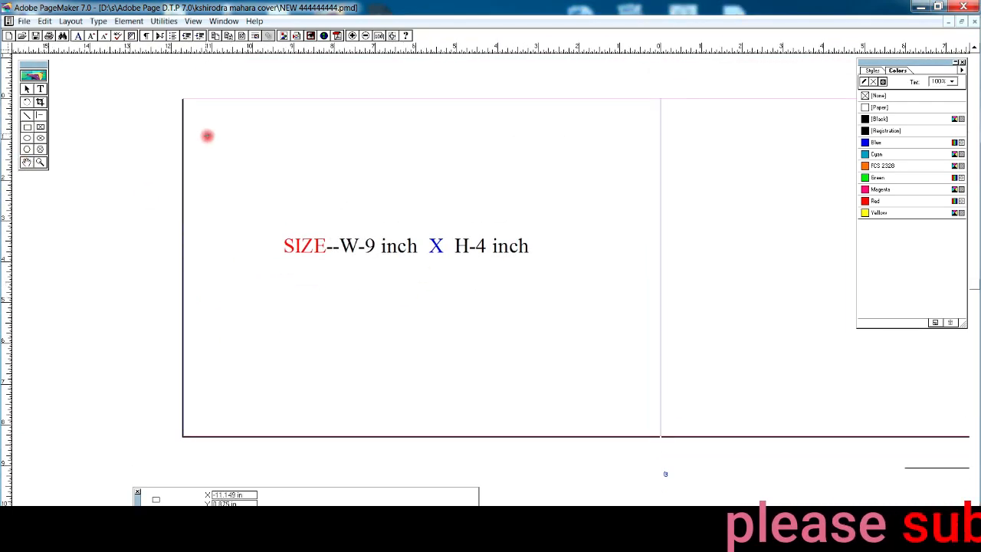
Step: Give the rectangle an 8pt border and resize it to W 9 in by H 4 in
{"action": "left_click", "coordinate": [128, 21]}
{"action": "mouse_move", "coordinate": [176, 48]}
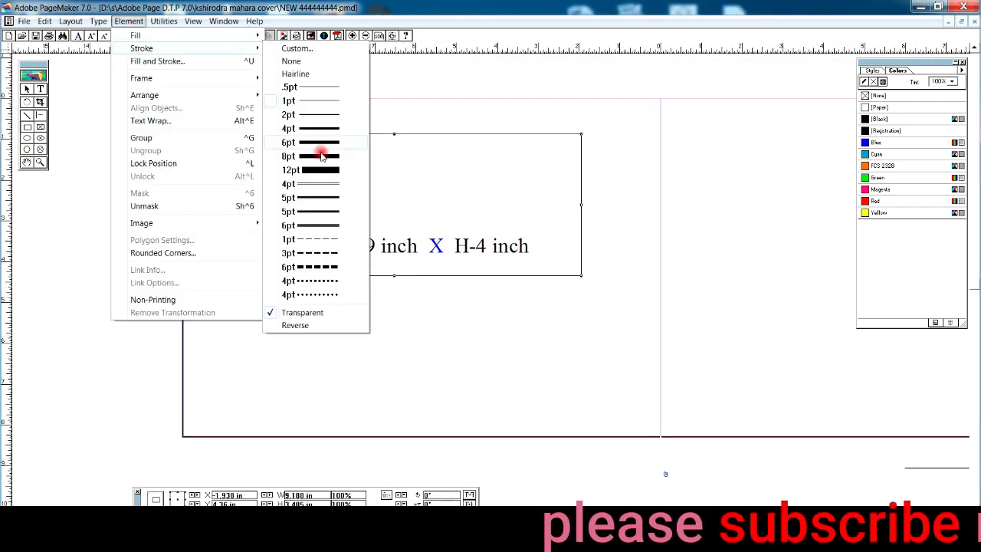
{"action": "left_click", "coordinate": [321, 153]}
{"action": "left_click_drag", "start_coordinate": [317, 496], "coordinate": [261, 496]}
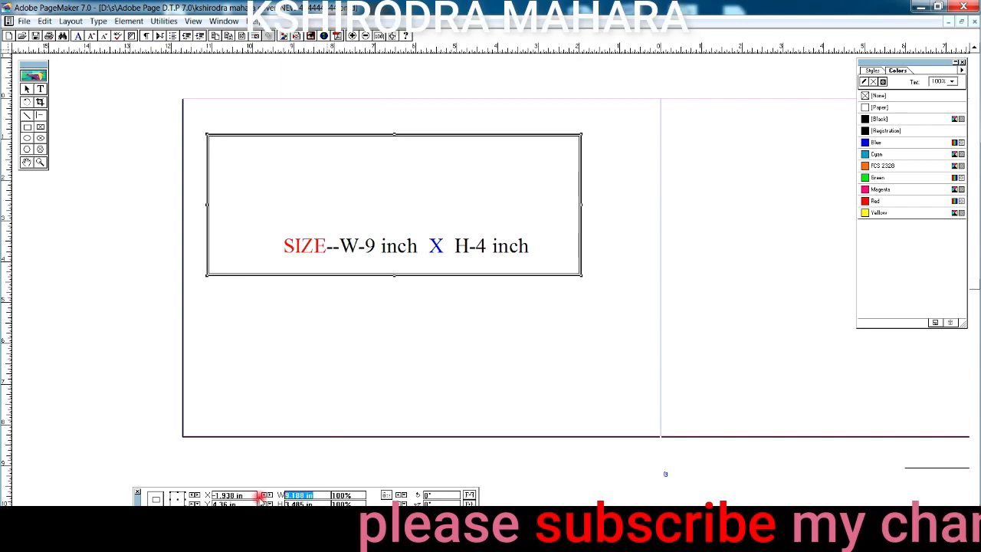
{"action": "type", "text": "9"}
{"action": "key", "text": "Tab"}
{"action": "type", "text": "4"}
{"action": "key", "text": "Return"}
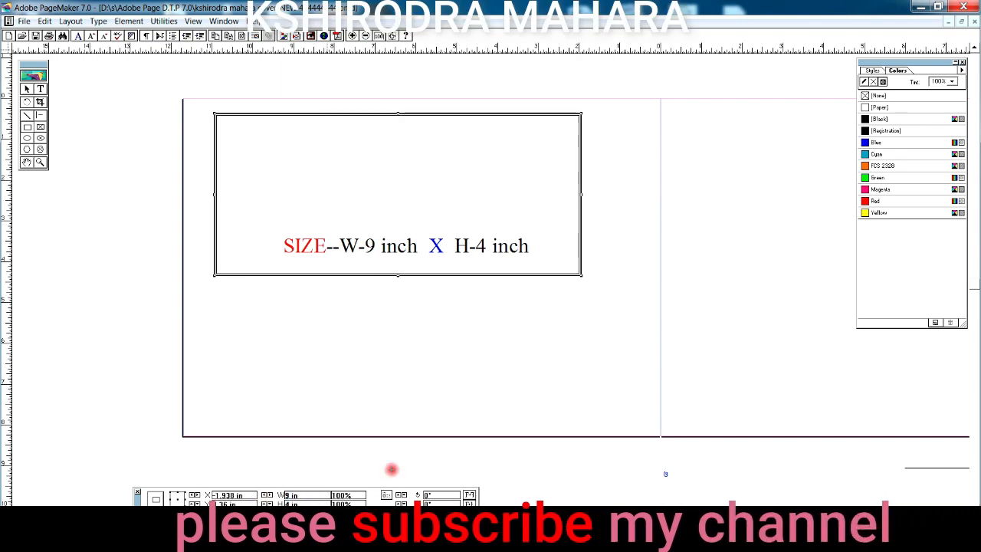
{"action": "left_click", "coordinate": [353, 133]}
Step: Move the rectangle to the page top and place a copy directly below it
{"action": "left_click", "coordinate": [377, 114]}
{"action": "left_click_drag", "start_coordinate": [378, 114], "coordinate": [383, 101]}
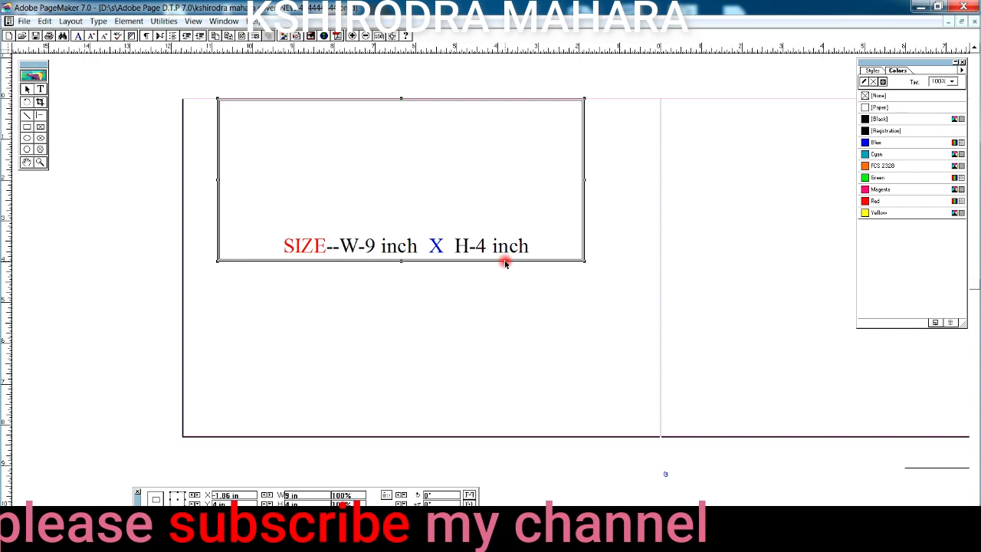
{"action": "left_click_drag", "start_coordinate": [506, 325], "coordinate": [511, 435]}
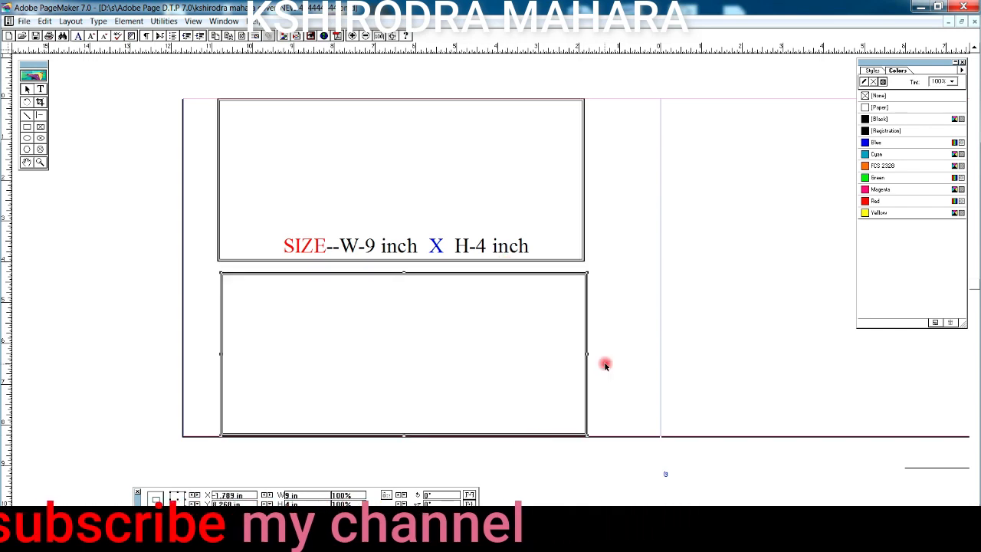
Step: Add a vertical guide through the boxes' middle, move the size note aside, and zoom in
{"action": "left_click", "coordinate": [218, 244]}
{"action": "left_click_drag", "start_coordinate": [2, 245], "coordinate": [401, 282]}
{"action": "left_click", "coordinate": [433, 272]}
{"action": "left_click_drag", "start_coordinate": [454, 251], "coordinate": [446, 196]}
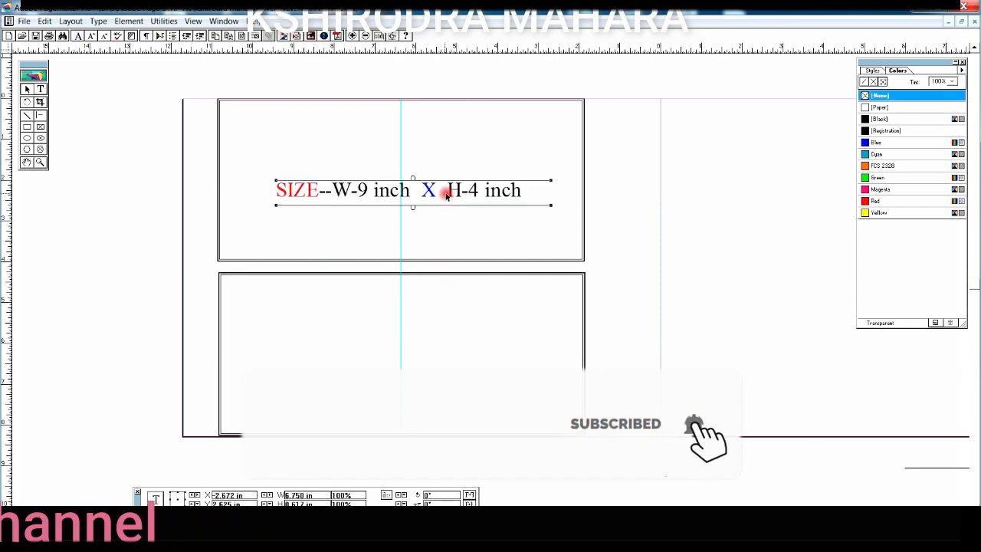
{"action": "left_click_drag", "start_coordinate": [770, 184], "coordinate": [774, 181]}
{"action": "left_click", "coordinate": [28, 163]}
{"action": "left_click_drag", "start_coordinate": [544, 291], "coordinate": [602, 285]}
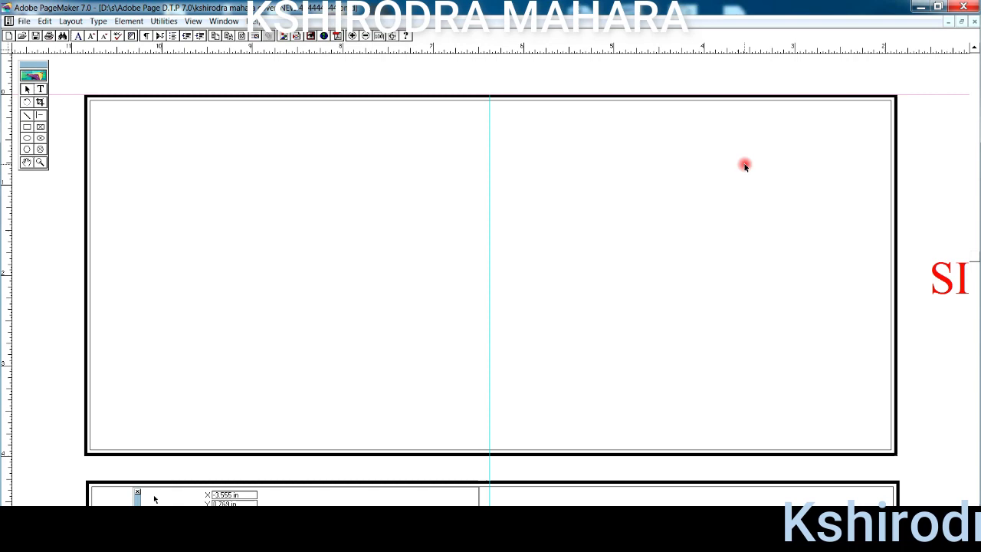
Step: Paste the Jagannath image at the top box's right and draw a box beneath it
{"action": "key", "text": "ctrl+v"}
{"action": "left_click_drag", "start_coordinate": [775, 190], "coordinate": [741, 197]}
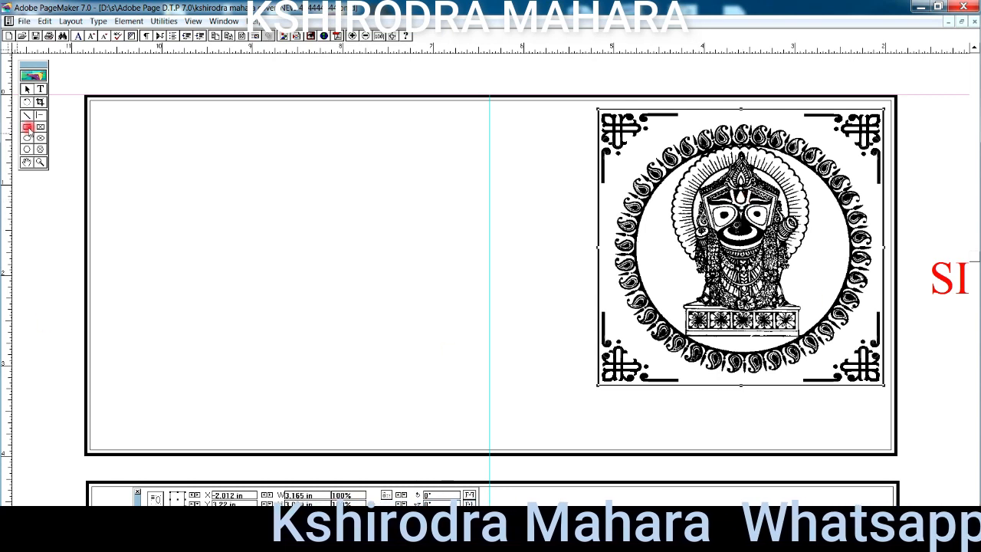
{"action": "mouse_move", "coordinate": [597, 392]}
{"action": "left_mouse_down"}
{"action": "mouse_move", "coordinate": [709, 440]}
{"action": "mouse_move", "coordinate": [883, 444]}
{"action": "left_mouse_up"}
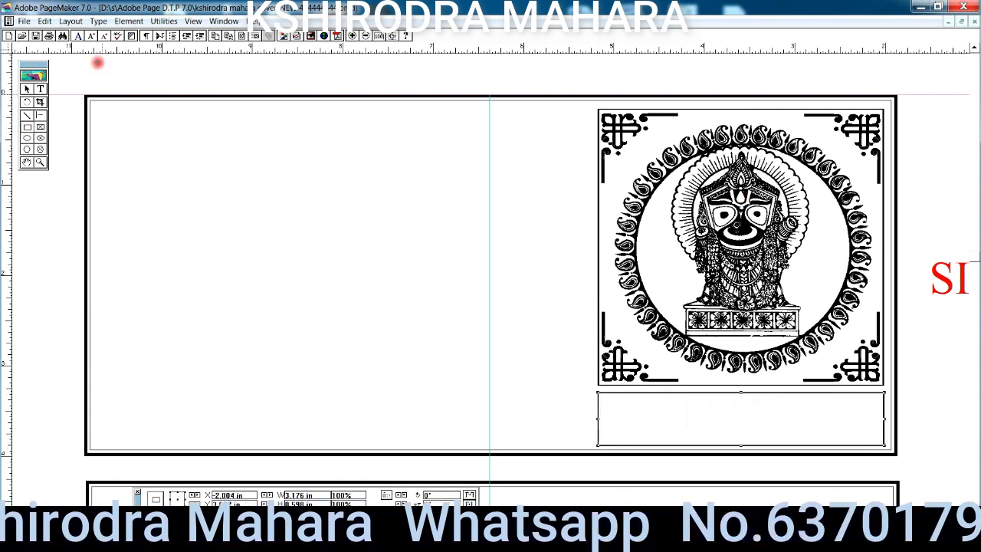
Step: Give the new box a thick border and paste the Odia names text centred inside
{"action": "left_click", "coordinate": [129, 21]}
{"action": "mouse_move", "coordinate": [135, 79]}
{"action": "mouse_move", "coordinate": [179, 46]}
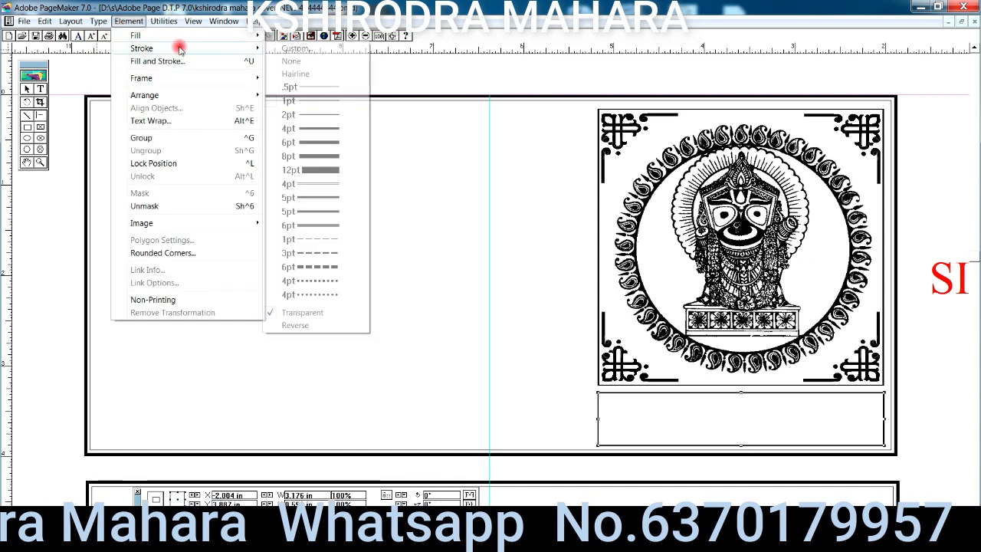
{"action": "left_click", "coordinate": [319, 197]}
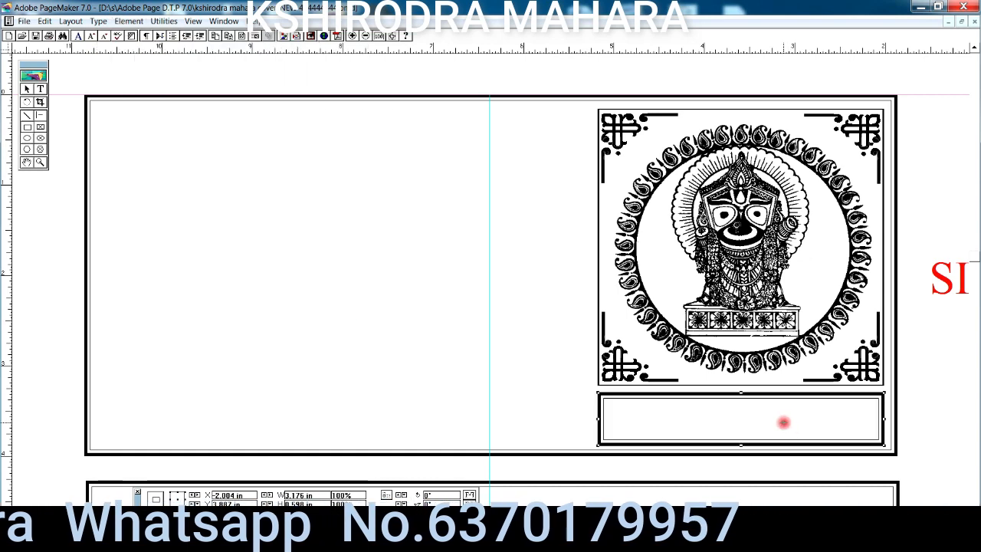
{"action": "left_click", "coordinate": [683, 421]}
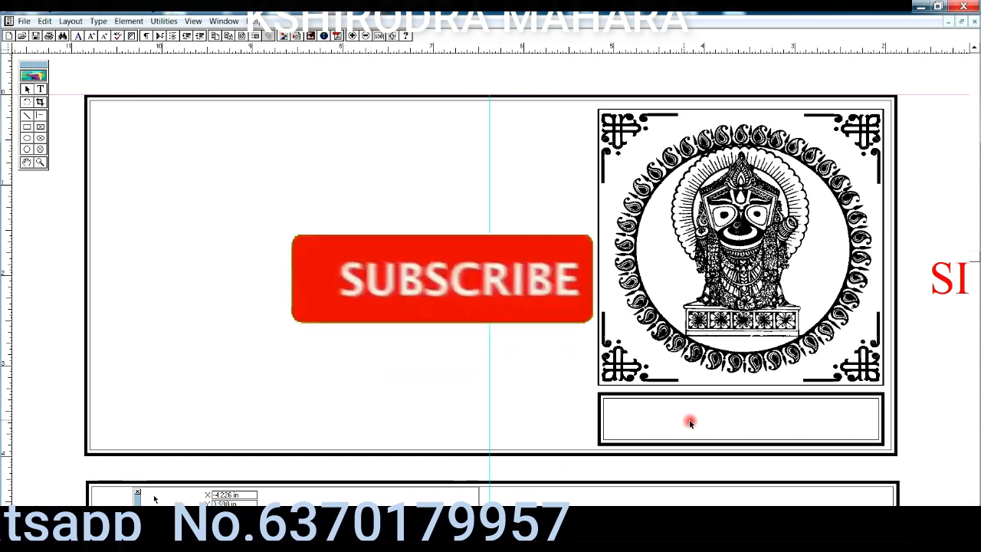
{"action": "key", "text": "ctrl+v"}
{"action": "left_click_drag", "start_coordinate": [683, 420], "coordinate": [663, 413]}
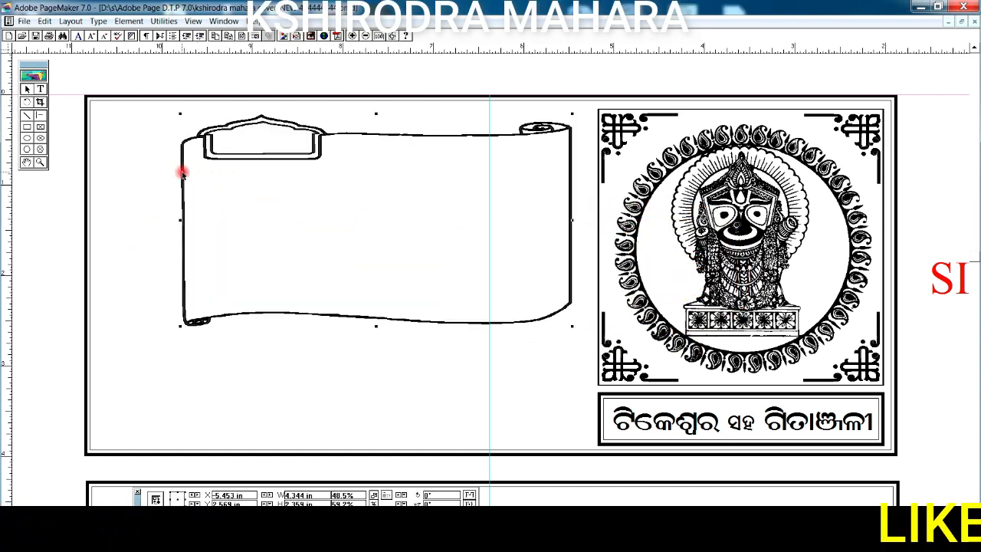
Step: Position the scroll banner at left and paste the circle chain along its left edge
{"action": "left_click_drag", "start_coordinate": [141, 172], "coordinate": [141, 173]}
{"action": "key", "text": "Up"}
{"action": "key", "text": "Up"}
{"action": "key", "text": "Up"}
{"action": "key", "text": "Up"}
{"action": "key", "text": "Up"}
{"action": "key", "text": "Up"}
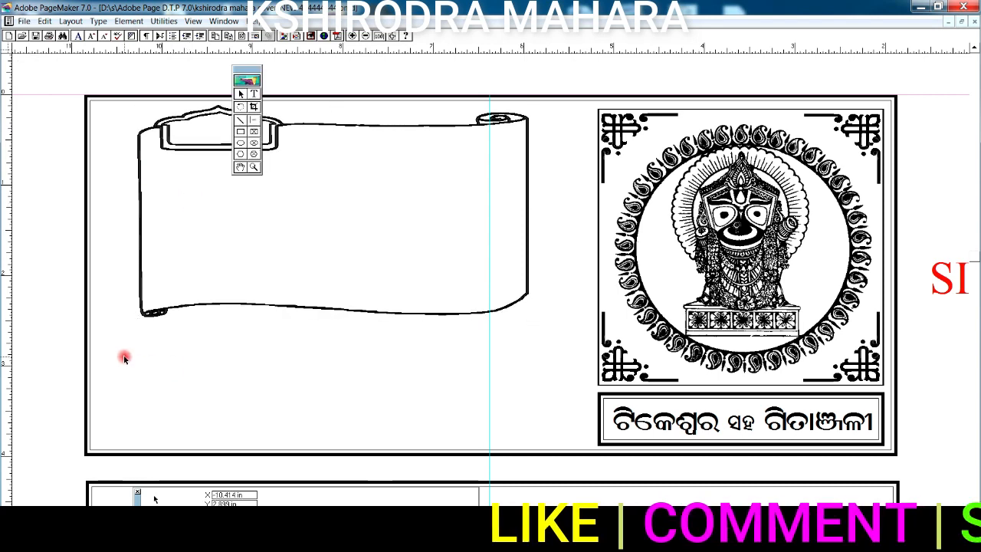
{"action": "key", "text": "ctrl+v"}
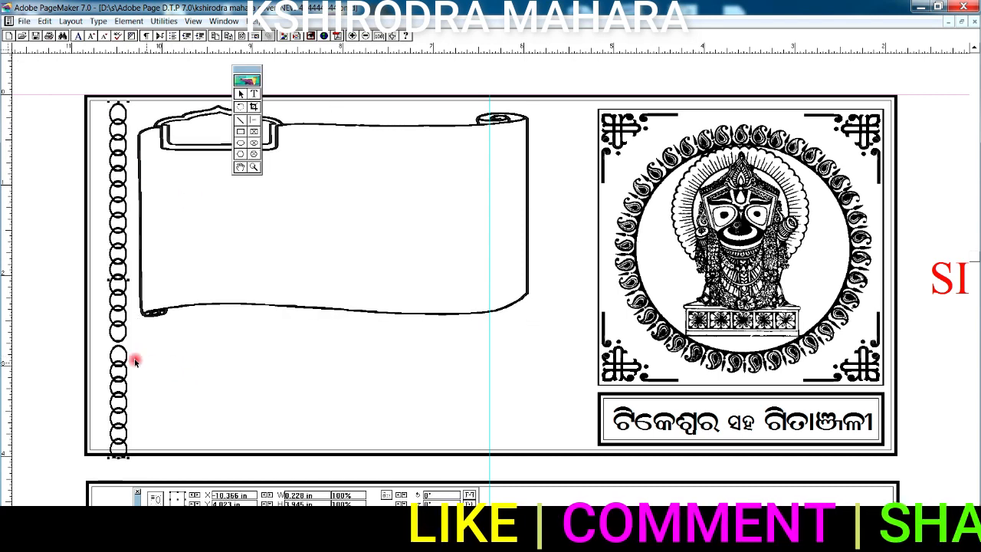
{"action": "key", "text": "Left"}
{"action": "key", "text": "Left"}
{"action": "key", "text": "Left"}
{"action": "key", "text": "Left"}
{"action": "key", "text": "Left"}
{"action": "key", "text": "Left"}
{"action": "key", "text": "Left"}
{"action": "key", "text": "Left"}
{"action": "key", "text": "Left"}
{"action": "key", "text": "Left"}
{"action": "key", "text": "Left"}
{"action": "key", "text": "Left"}
{"action": "key", "text": "Left"}
{"action": "key", "text": "Left"}
{"action": "key", "text": "Left"}
{"action": "key", "text": "Left"}
{"action": "key", "text": "Left"}
{"action": "key", "text": "Left"}
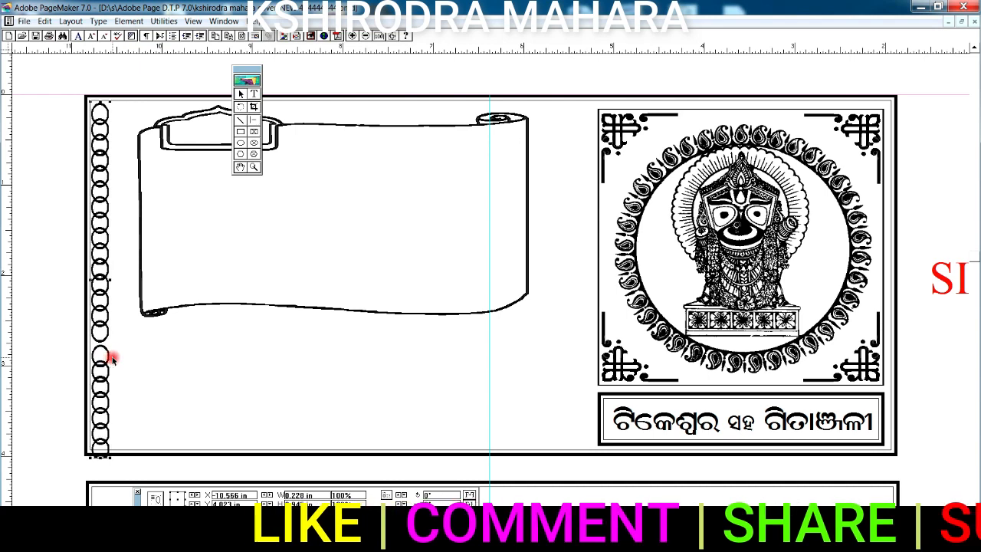
{"action": "key", "text": "Up"}
{"action": "key", "text": "Up"}
{"action": "key", "text": "Up"}
{"action": "key", "text": "Up"}
{"action": "key", "text": "Up"}
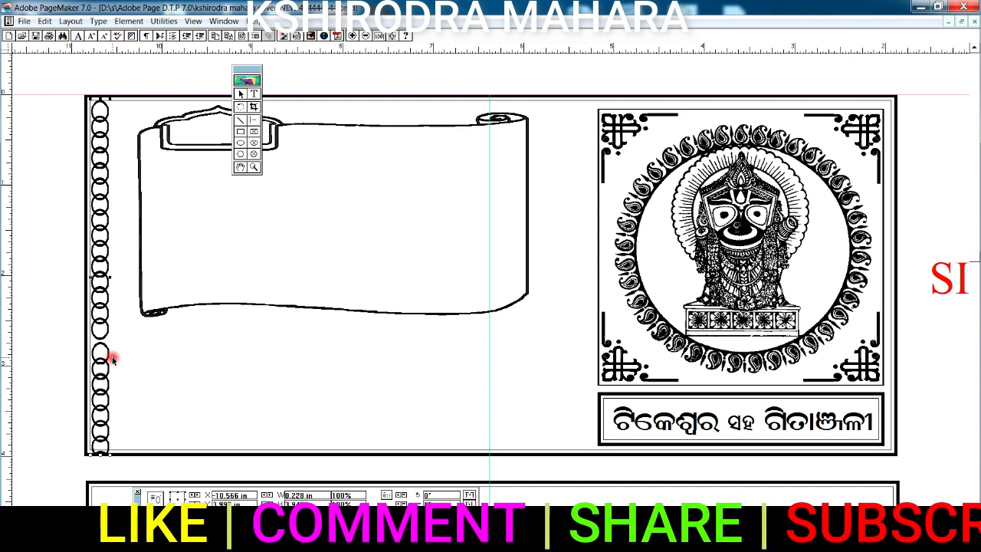
{"action": "left_click", "coordinate": [527, 213]}
{"action": "key", "text": "Right"}
{"action": "key", "text": "Right"}
{"action": "key", "text": "Right"}
{"action": "key", "text": "Right"}
{"action": "key", "text": "Right"}
{"action": "key", "text": "Right"}
{"action": "key", "text": "Right"}
{"action": "key", "text": "Right"}
{"action": "key", "text": "Right"}
{"action": "key", "text": "Right"}
{"action": "key", "text": "Right"}
{"action": "key", "text": "Right"}
{"action": "key", "text": "Right"}
{"action": "key", "text": "Right"}
{"action": "key", "text": "Right"}
{"action": "key", "text": "Right"}
{"action": "key", "text": "Right"}
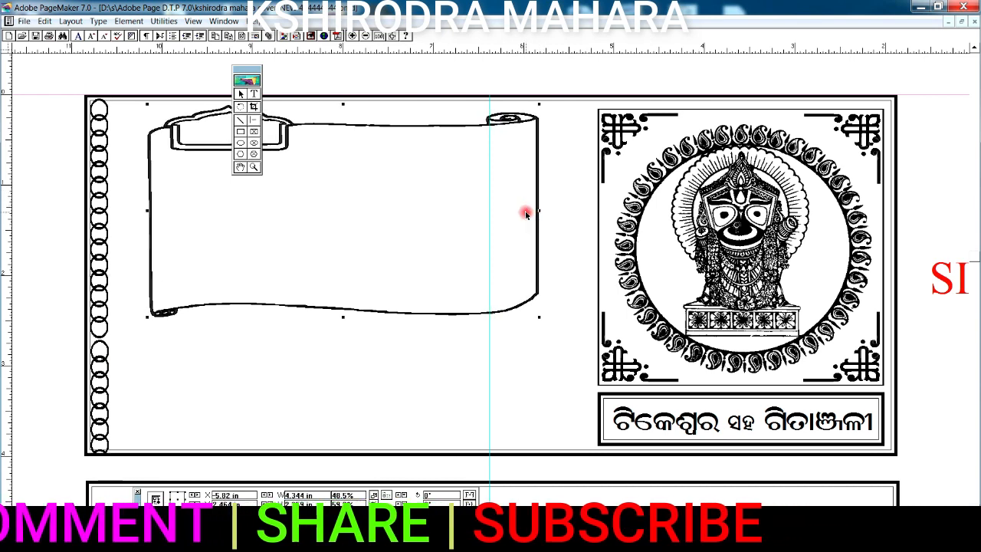
{"action": "left_click", "coordinate": [127, 294]}
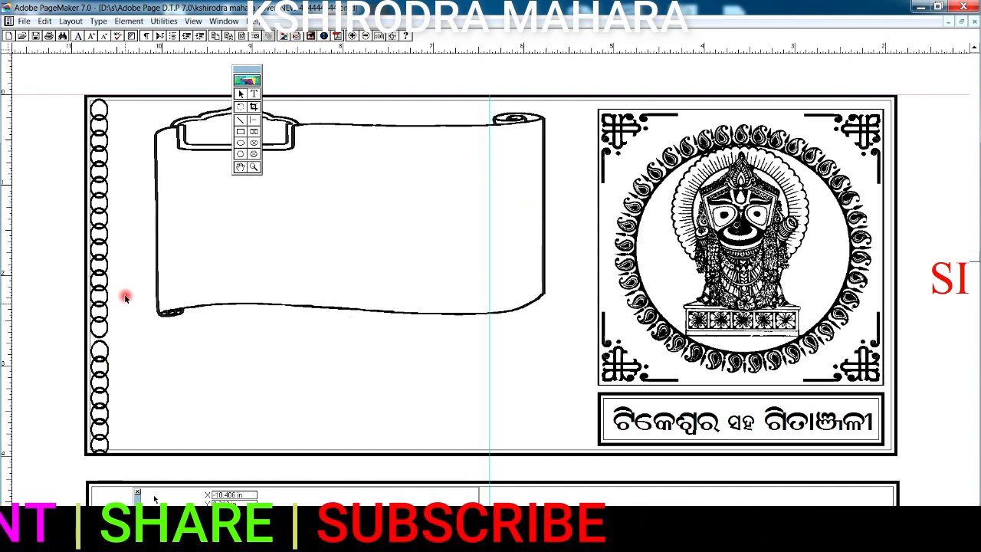
Step: Paste the Om ornaments beside the scroll and move the tool panel off the card
{"action": "key", "text": "ctrl+v"}
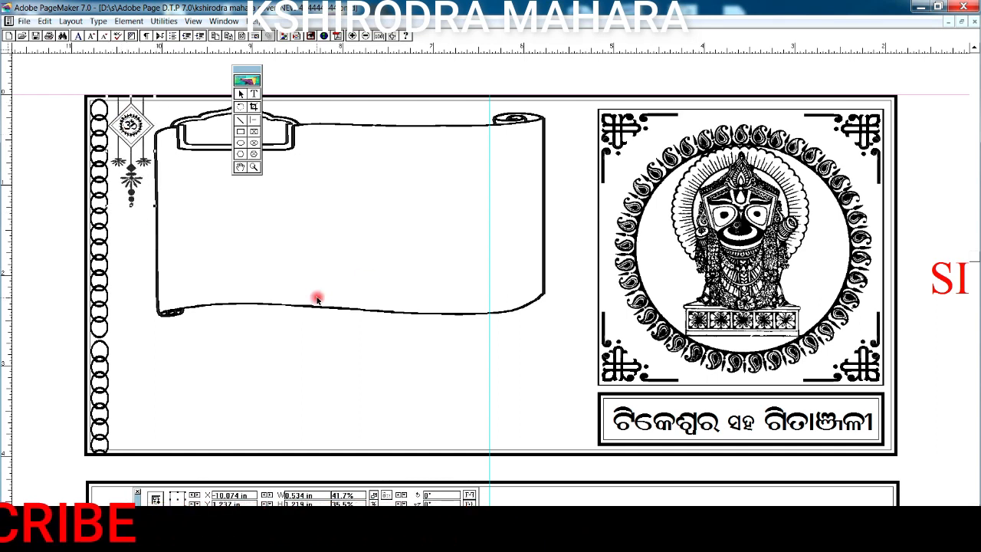
{"action": "right_click", "coordinate": [576, 165]}
{"action": "left_click", "coordinate": [573, 171]}
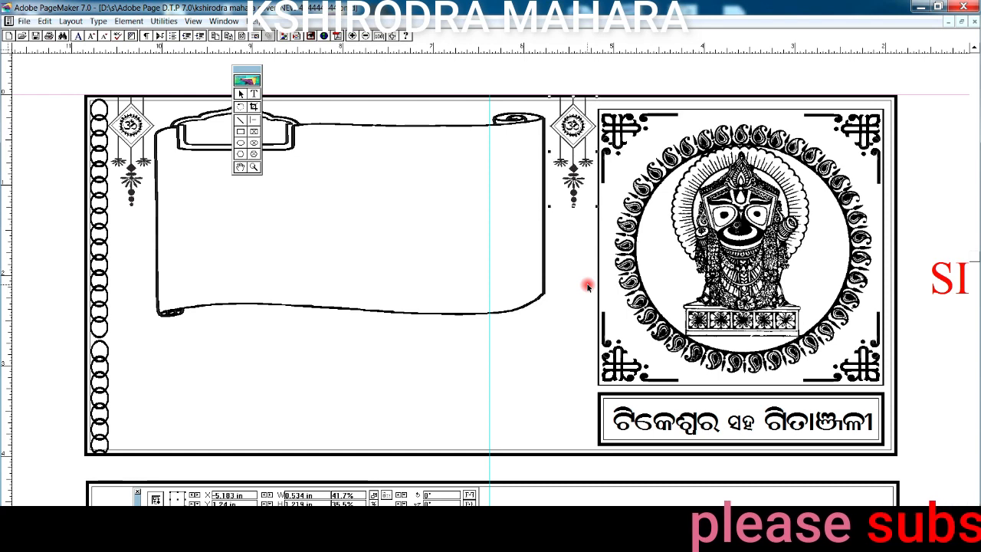
{"action": "left_click_drag", "start_coordinate": [256, 77], "coordinate": [42, 77]}
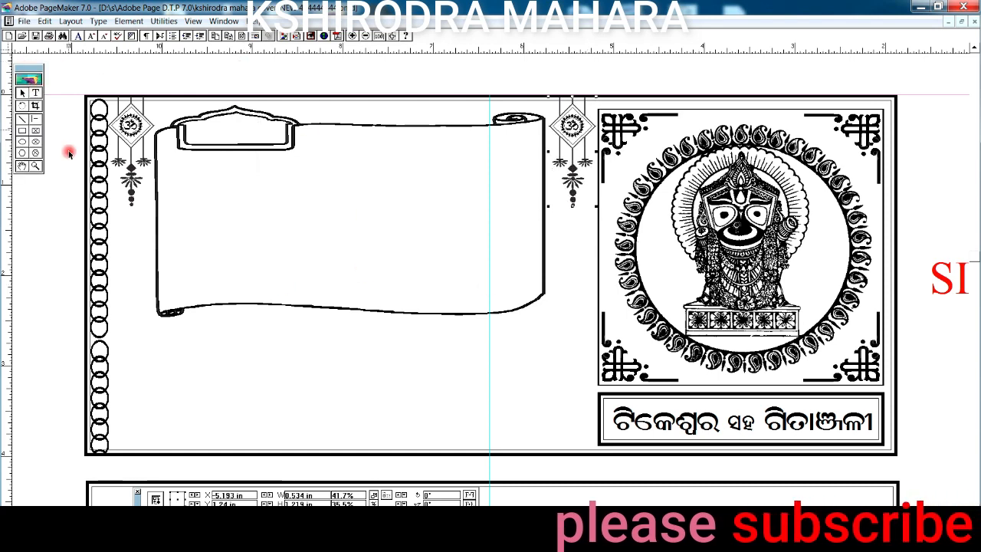
Step: Paste the ଶ୍ରୀ ଗଣେଶାୟ ନମଃ line above the scroll and the କାର୍ଯ୍ୟସୂଚୀ heading in its header frame
{"action": "left_click", "coordinate": [351, 111]}
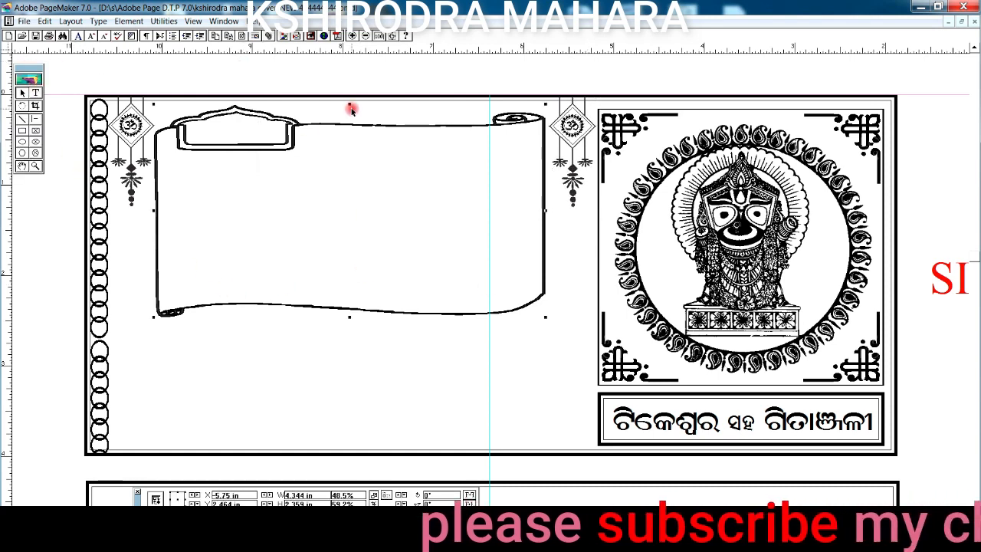
{"action": "key", "text": "ctrl+v"}
{"action": "left_click_drag", "start_coordinate": [375, 120], "coordinate": [364, 112]}
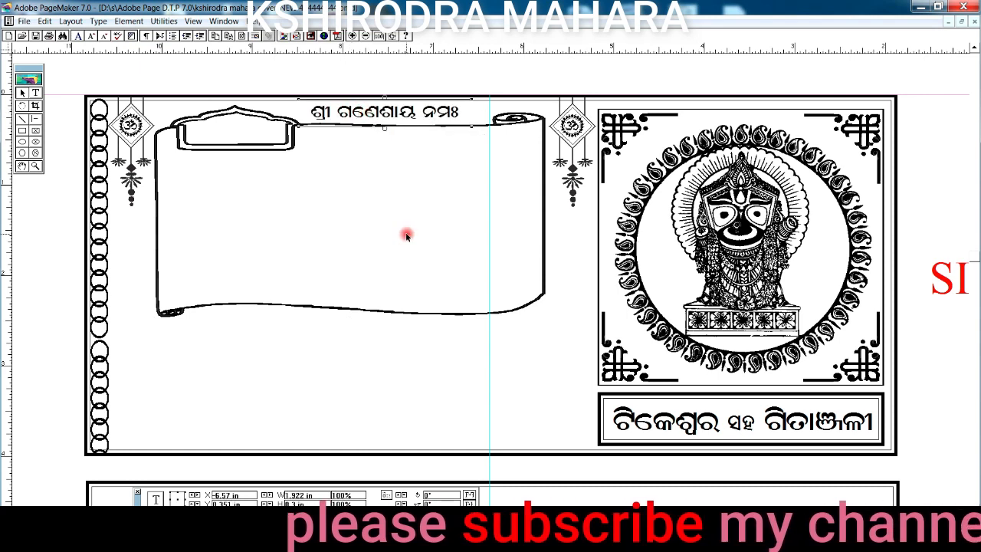
{"action": "left_click", "coordinate": [230, 128]}
{"action": "type", "text": "କାର୍ଯ୍ୟସୂଚୀ"}
{"action": "left_click_drag", "start_coordinate": [267, 131], "coordinate": [236, 130]}
Step: Paste the six-line wedding schedule and nudge it centred inside the scroll
{"action": "left_click", "coordinate": [350, 230]}
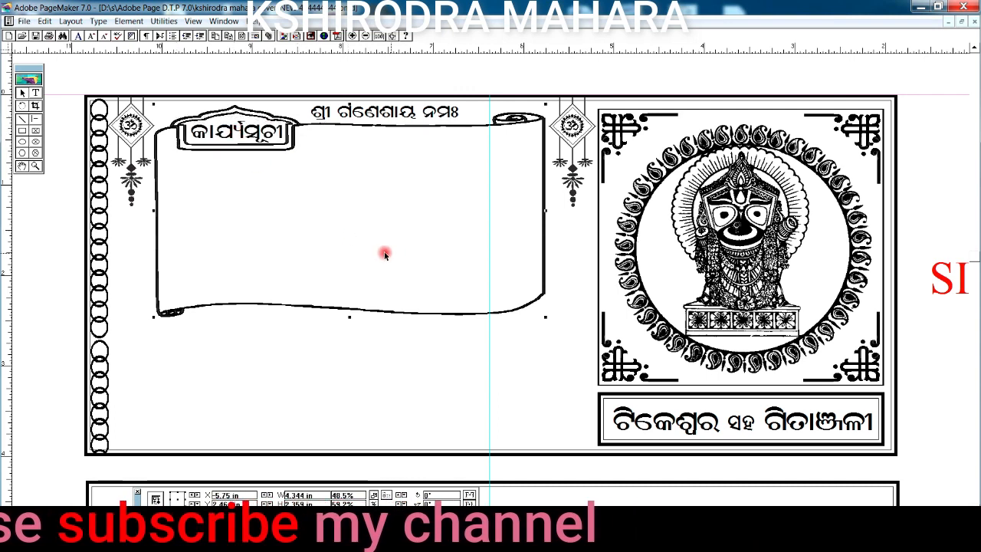
{"action": "key", "text": "ctrl+v"}
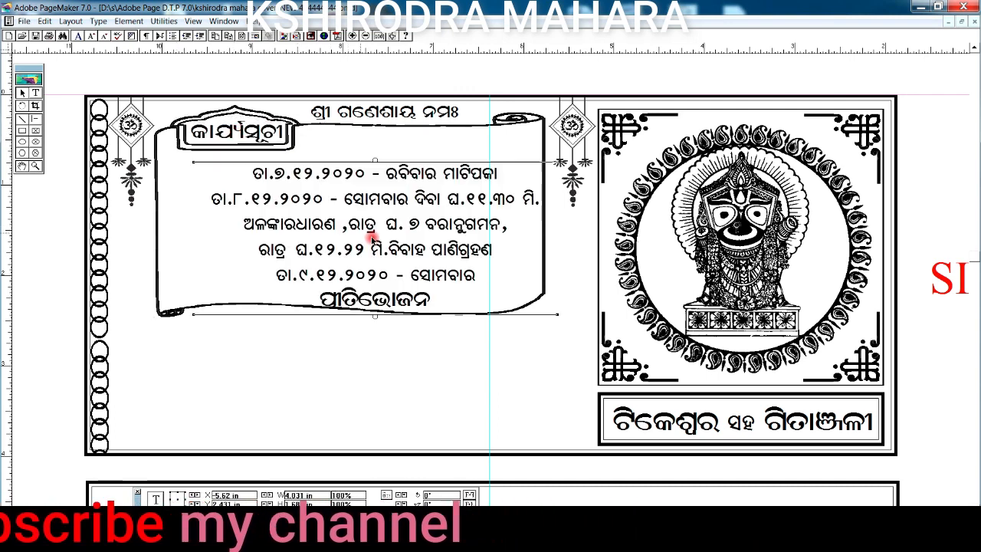
{"action": "key", "text": "Up"}
{"action": "key", "text": "Up"}
{"action": "key", "text": "Up"}
{"action": "key", "text": "Up"}
{"action": "key", "text": "Up"}
{"action": "key", "text": "Up"}
{"action": "key", "text": "Up"}
{"action": "key", "text": "Up"}
{"action": "key", "text": "Up"}
{"action": "key", "text": "Up"}
{"action": "key", "text": "Up"}
{"action": "key", "text": "Up"}
{"action": "key", "text": "Up"}
{"action": "key", "text": "Up"}
{"action": "key", "text": "Up"}
{"action": "key", "text": "Up"}
{"action": "key", "text": "Up"}
{"action": "key", "text": "Up"}
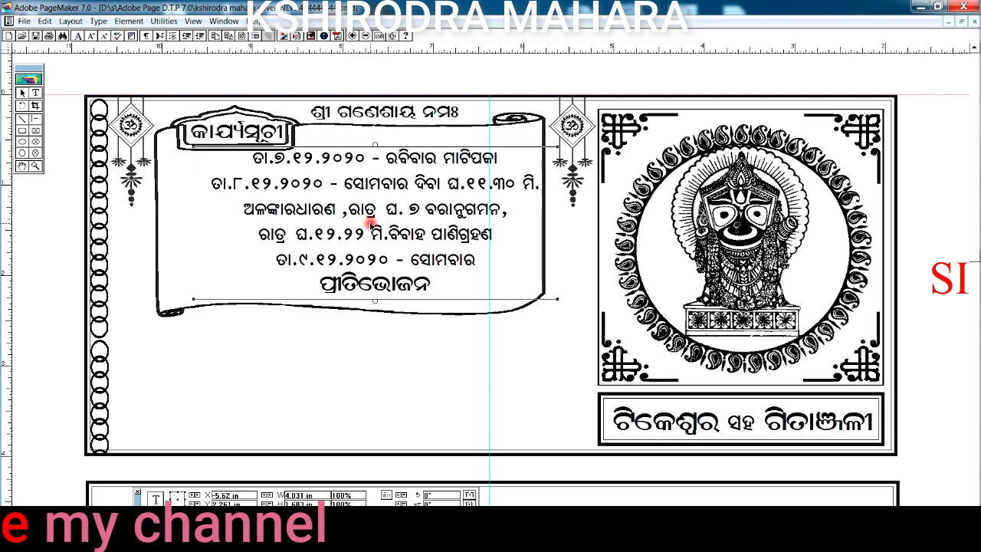
{"action": "key", "text": "Down"}
{"action": "key", "text": "Down"}
{"action": "key", "text": "Down"}
{"action": "key", "text": "Down"}
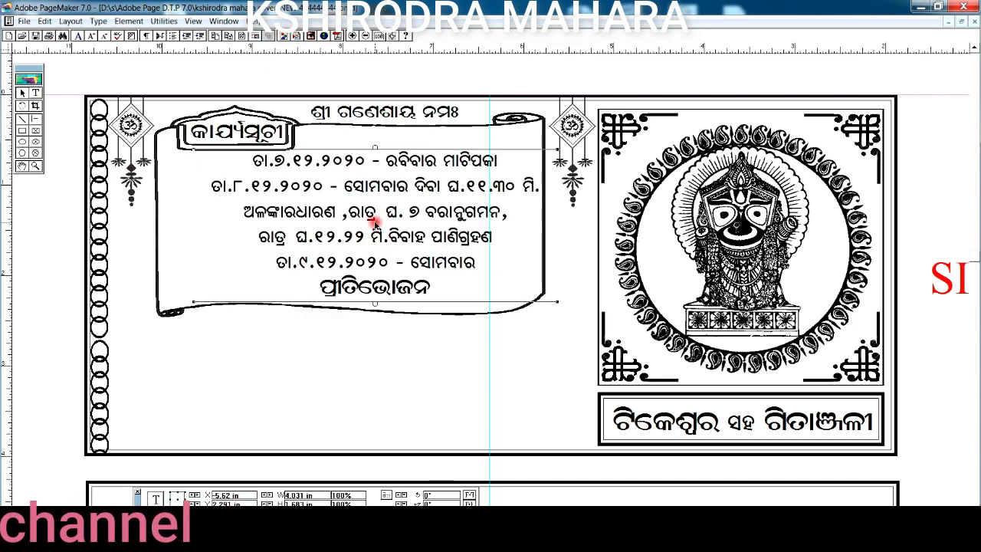
{"action": "key", "text": "Right"}
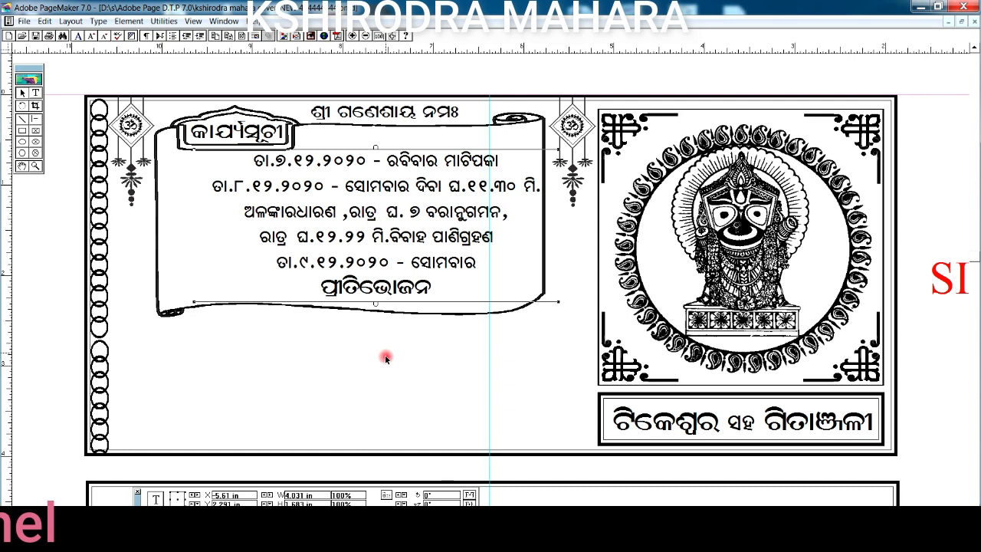
Step: Paste the temple-arch clipart at the bottom-left and shift the schedule text slightly
{"action": "key", "text": "ctrl+v"}
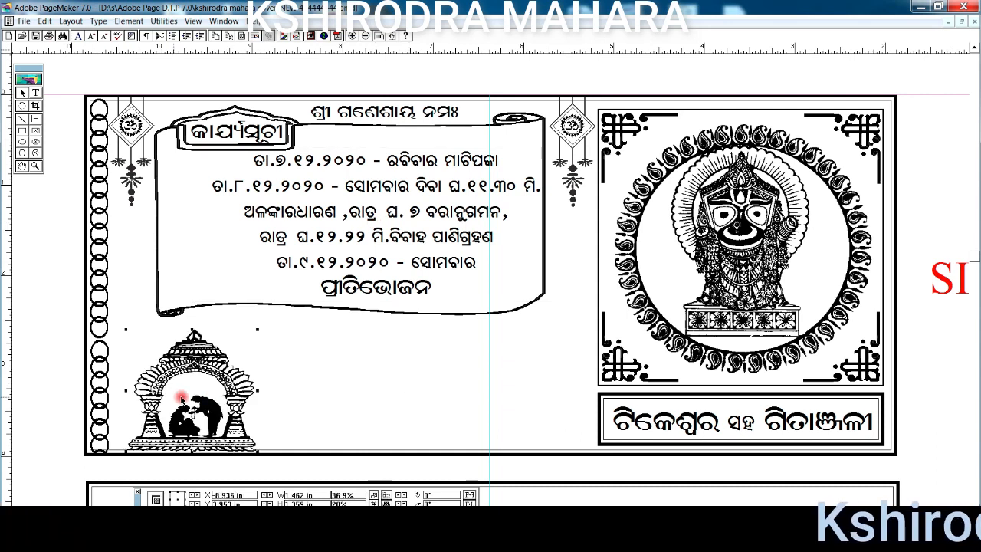
{"action": "left_click_drag", "start_coordinate": [226, 382], "coordinate": [210, 374]}
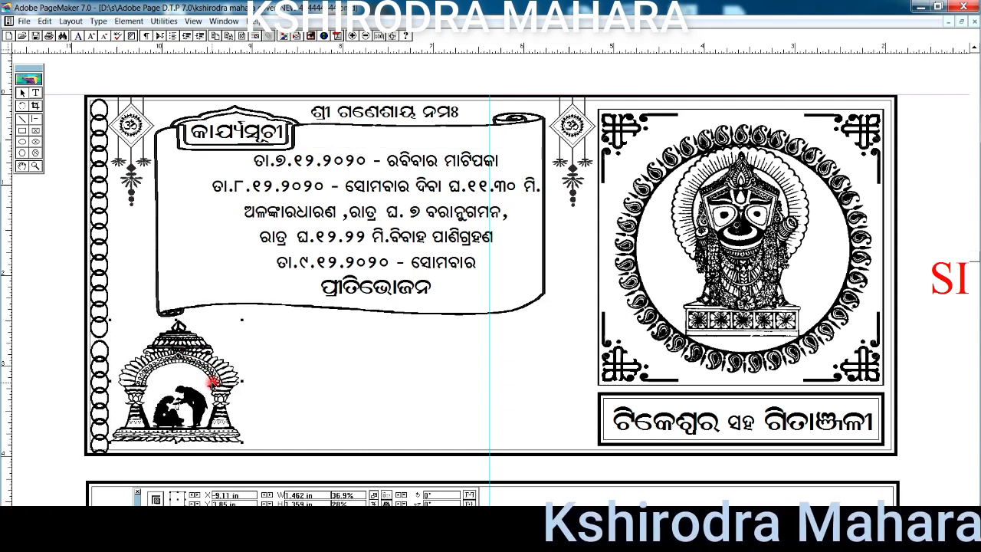
{"action": "left_click", "coordinate": [334, 237]}
{"action": "left_click_drag", "start_coordinate": [347, 234], "coordinate": [334, 237]}
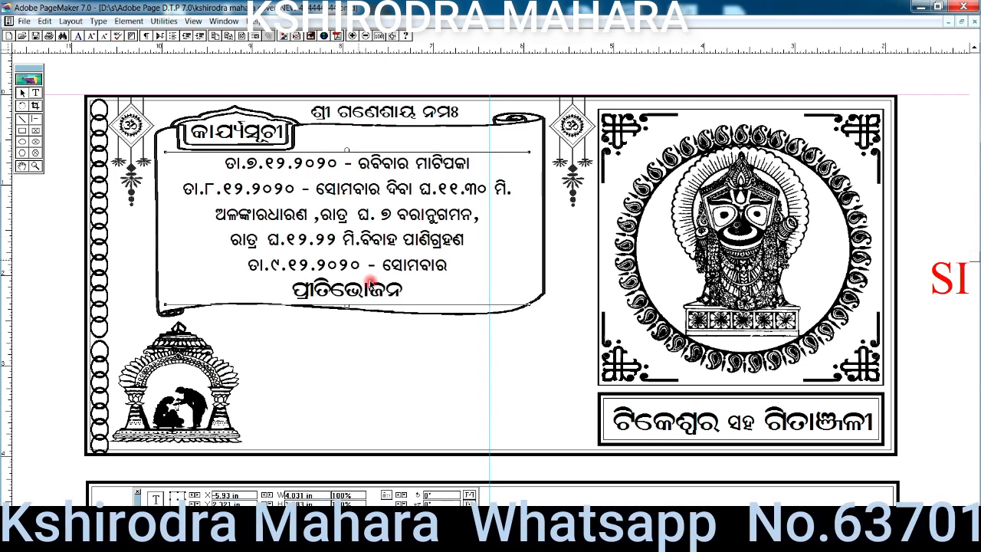
{"action": "left_click", "coordinate": [354, 387]}
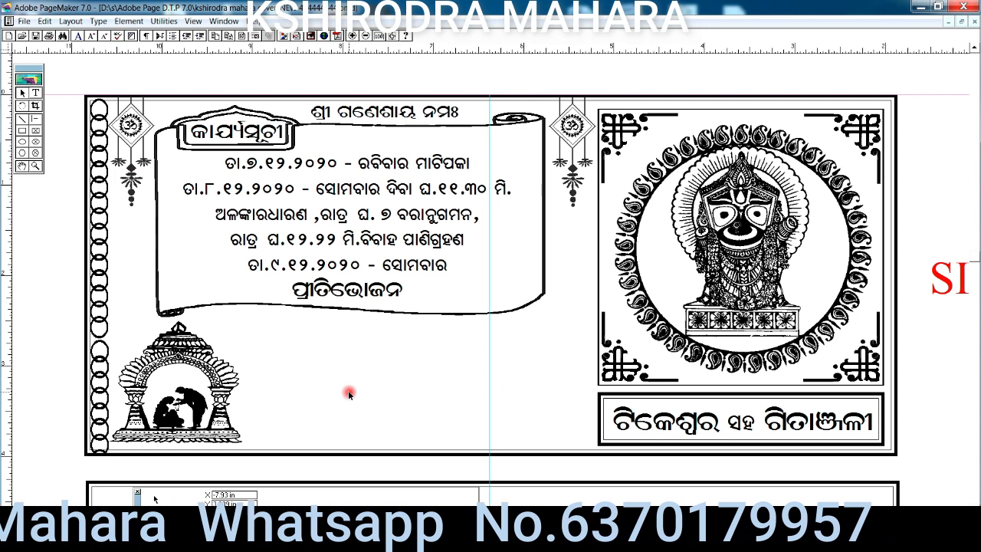
Step: Paste the two-line family-names list, draw an empty rectangle above it, and show the Colors palette
{"action": "key", "text": "ctrl+v"}
{"action": "mouse_move", "coordinate": [416, 395]}
{"action": "left_mouse_down"}
{"action": "mouse_move", "coordinate": [398, 395]}
{"action": "mouse_move", "coordinate": [403, 380]}
{"action": "left_mouse_up"}
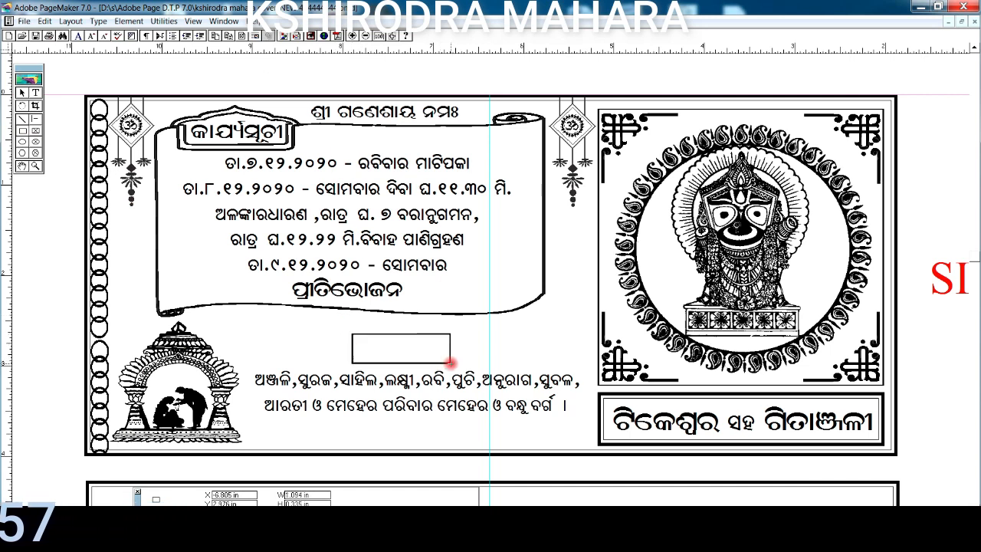
{"action": "left_click_drag", "start_coordinate": [451, 364], "coordinate": [460, 362]}
{"action": "left_click", "coordinate": [223, 21]}
{"action": "left_click", "coordinate": [368, 103]}
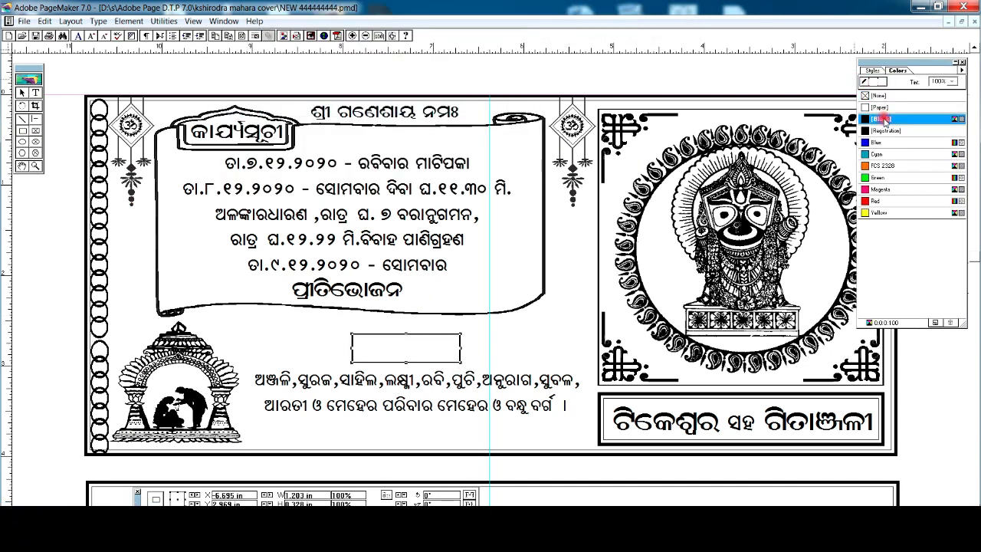
Step: Send the black rectangle to back and place the ଅପେକ୍ଷାରେ heading on it
{"action": "left_click", "coordinate": [117, 22]}
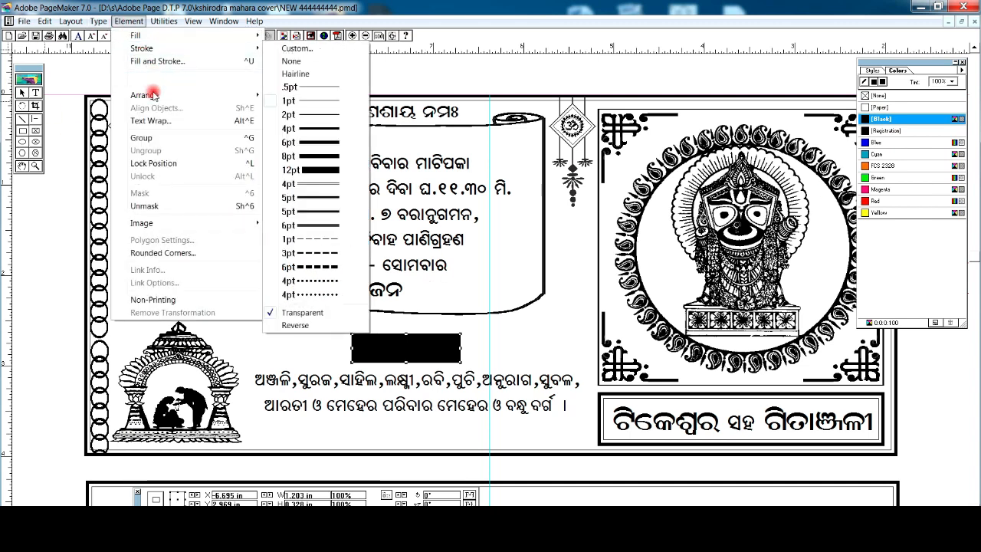
{"action": "mouse_move", "coordinate": [135, 95]}
{"action": "left_click", "coordinate": [310, 134]}
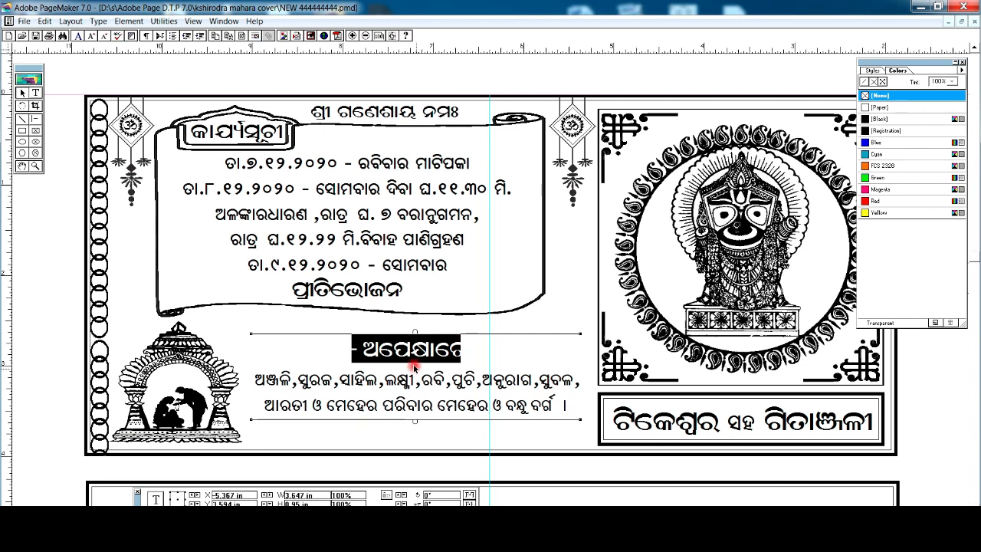
{"action": "left_click_drag", "start_coordinate": [383, 393], "coordinate": [389, 408]}
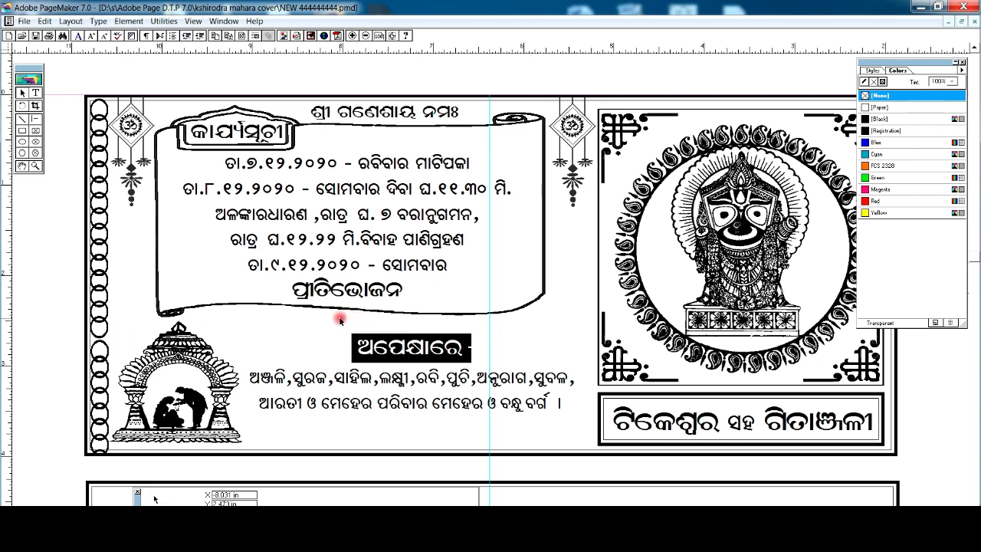
Step: Fine-tune the scroll frame, names list, black bar and heading positions
{"action": "left_click_drag", "start_coordinate": [346, 321], "coordinate": [347, 321]}
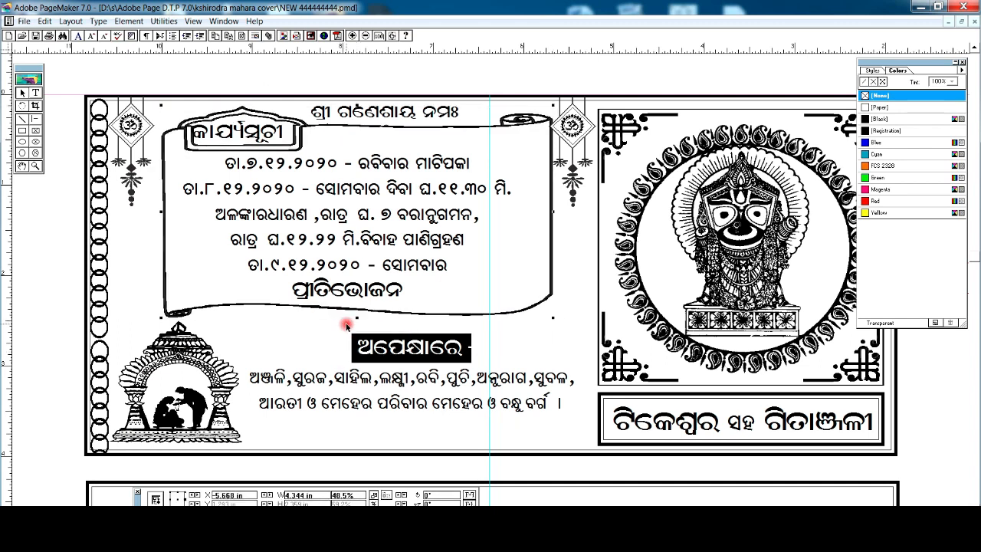
{"action": "key", "text": "Left"}
{"action": "key", "text": "Left"}
{"action": "key", "text": "Left"}
{"action": "key", "text": "Left"}
{"action": "key", "text": "Down"}
{"action": "key", "text": "Down"}
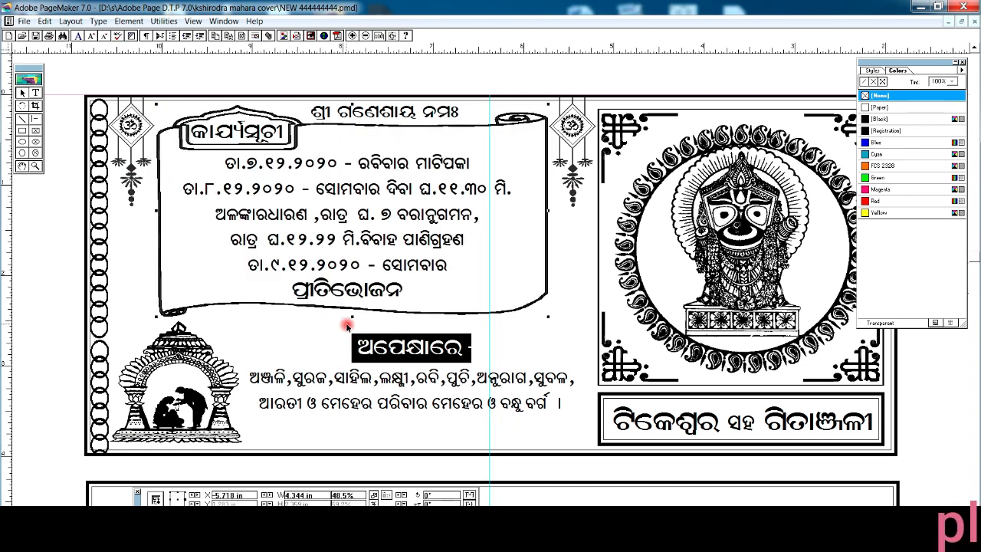
{"action": "left_click_drag", "start_coordinate": [438, 348], "coordinate": [440, 373]}
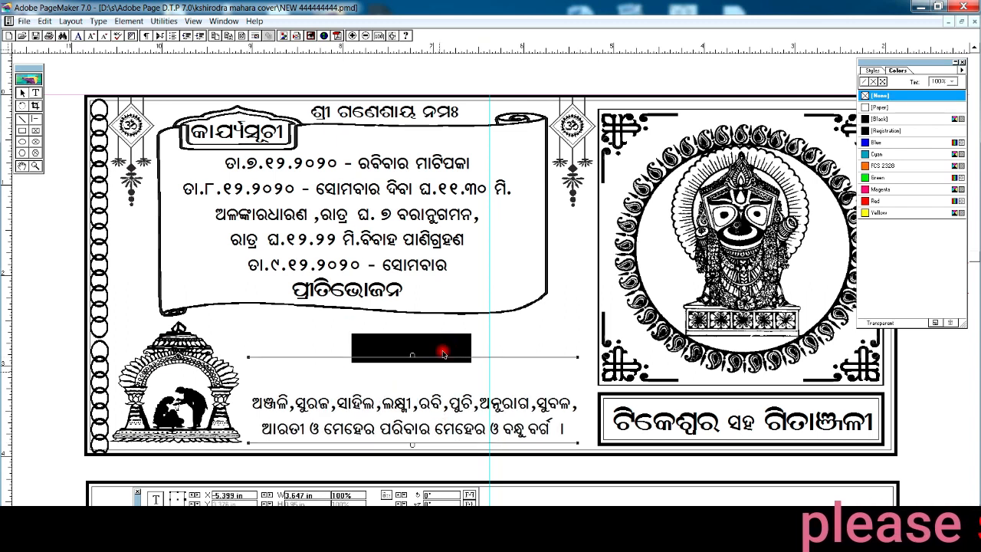
{"action": "left_click_drag", "start_coordinate": [481, 346], "coordinate": [482, 346]}
{"action": "left_click", "coordinate": [453, 402]}
{"action": "key", "text": "Up"}
{"action": "key", "text": "Up"}
{"action": "key", "text": "Up"}
{"action": "key", "text": "Up"}
{"action": "key", "text": "Up"}
{"action": "key", "text": "Up"}
{"action": "key", "text": "Up"}
{"action": "key", "text": "Up"}
{"action": "key", "text": "Up"}
{"action": "key", "text": "Up"}
{"action": "key", "text": "Up"}
{"action": "key", "text": "Up"}
{"action": "key", "text": "Up"}
{"action": "key", "text": "Up"}
{"action": "key", "text": "Up"}
{"action": "key", "text": "Up"}
{"action": "key", "text": "Up"}
{"action": "key", "text": "Up"}
{"action": "key", "text": "Up"}
{"action": "key", "text": "Up"}
{"action": "key", "text": "Up"}
{"action": "key", "text": "Up"}
{"action": "key", "text": "Up"}
{"action": "key", "text": "Up"}
{"action": "key", "text": "Right"}
{"action": "key", "text": "Right"}
{"action": "key", "text": "Right"}
{"action": "key", "text": "Right"}
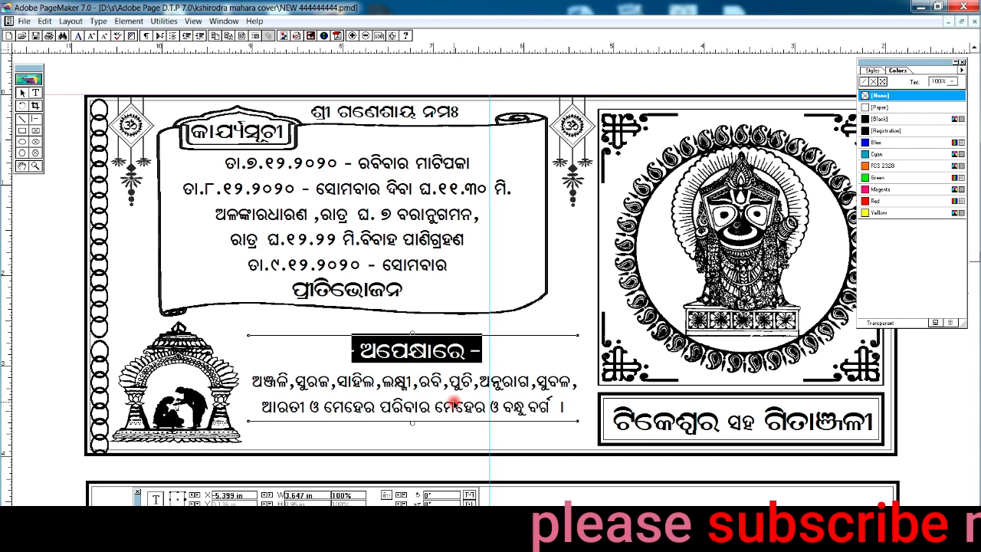
{"action": "key", "text": "Up"}
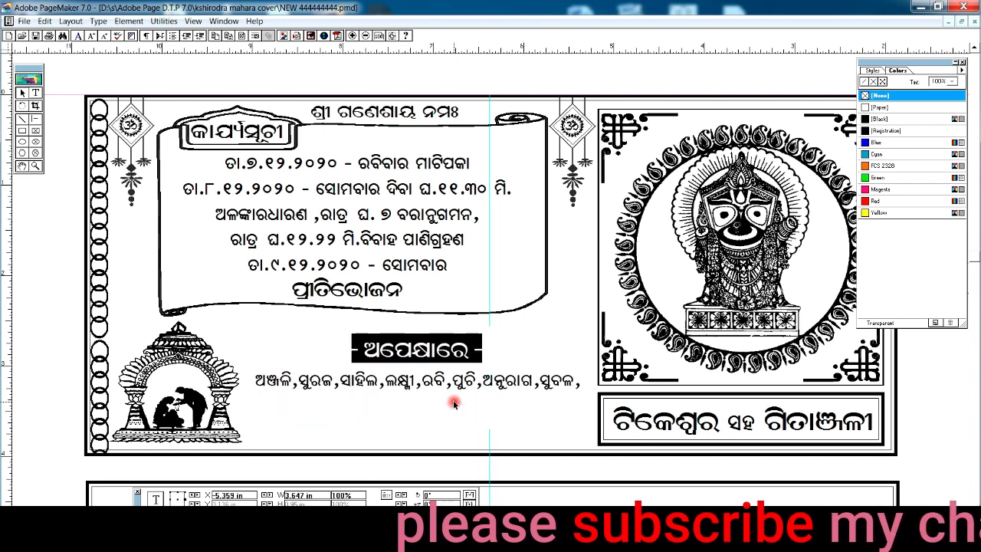
{"action": "left_click", "coordinate": [396, 432]}
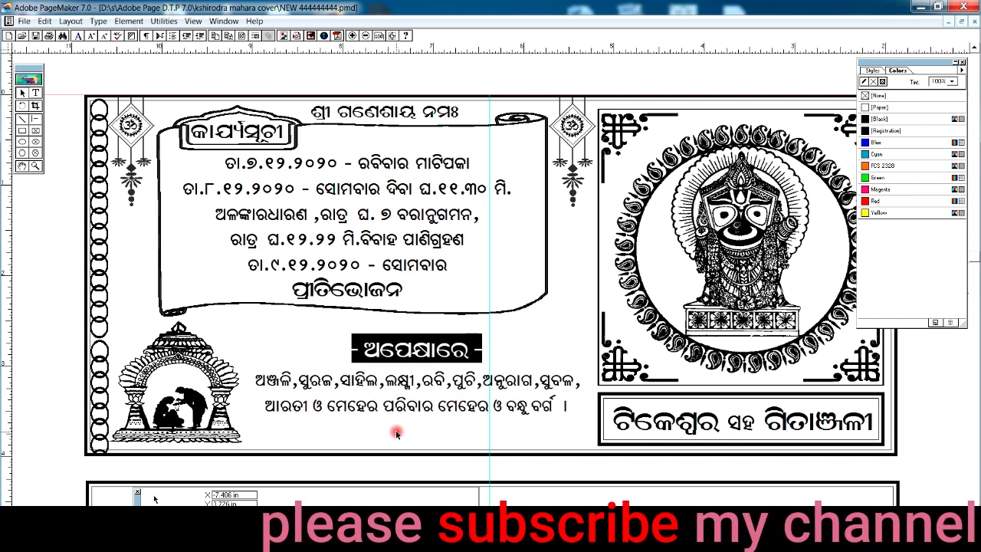
Step: Paste a decorative flourish centred beneath the names list and close the Colors palette
{"action": "key", "text": "ctrl+v"}
{"action": "left_click_drag", "start_coordinate": [399, 434], "coordinate": [391, 428]}
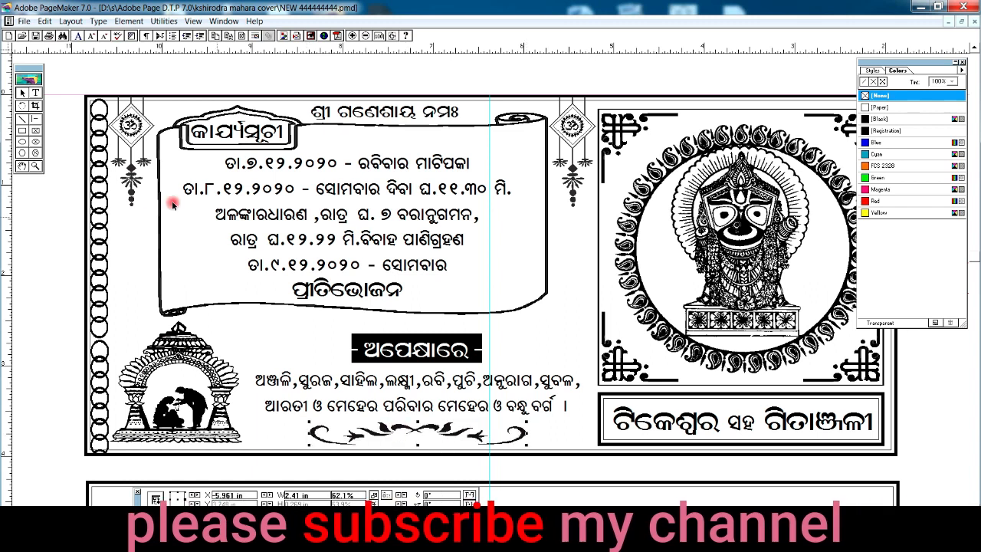
{"action": "left_click", "coordinate": [961, 63]}
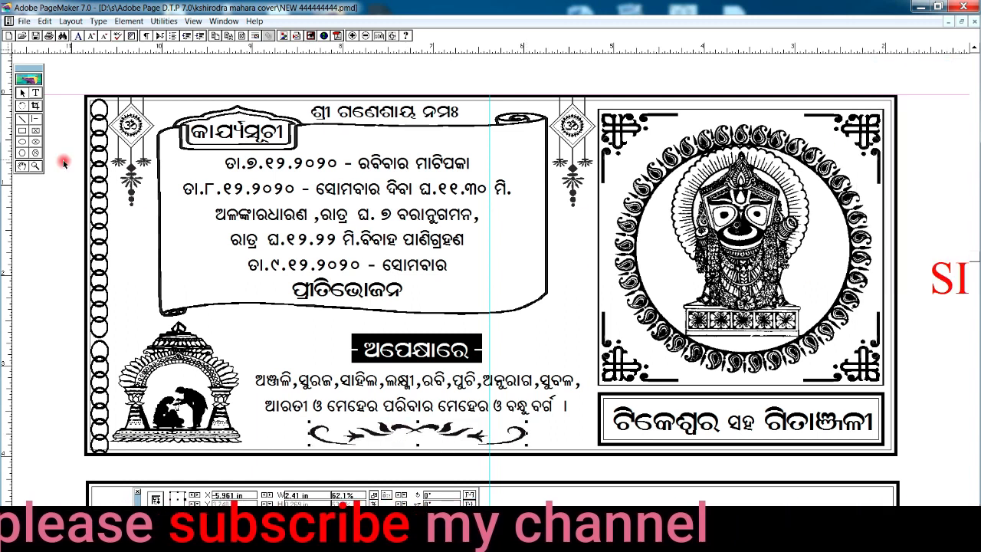
{"action": "left_click", "coordinate": [22, 166]}
{"action": "left_click_drag", "start_coordinate": [252, 281], "coordinate": [260, 262]}
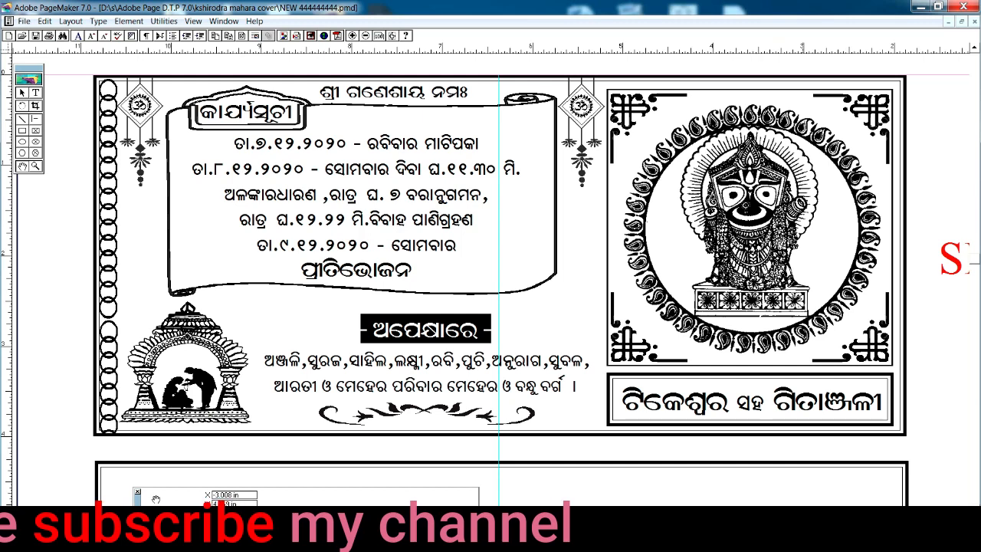
Step: Centre the inner panel's Odia heading on the guide and place mirrored hanging hearts in both top corners
{"action": "left_click_drag", "start_coordinate": [376, 458], "coordinate": [433, 326]}
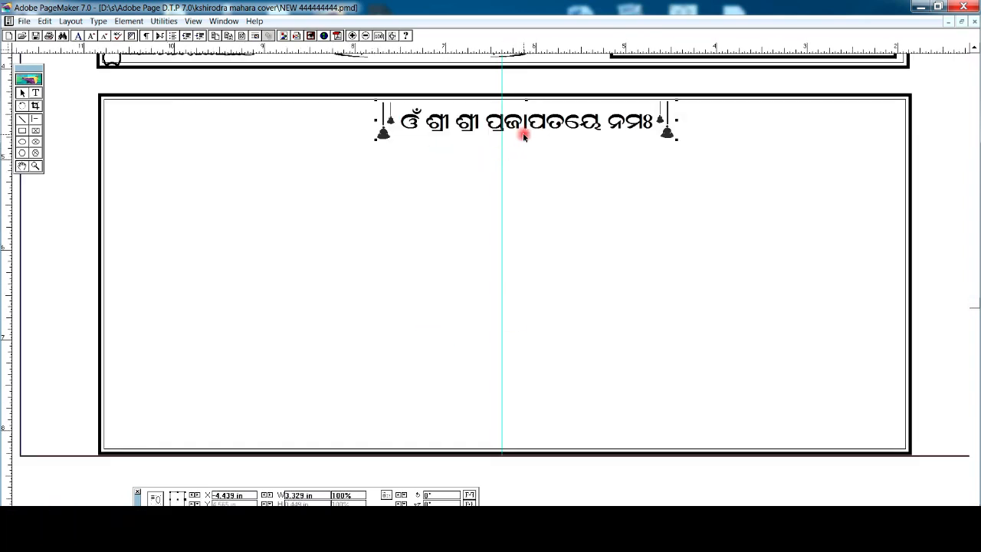
{"action": "key", "text": "ctrl+Left"}
{"action": "key", "text": "ctrl+Left"}
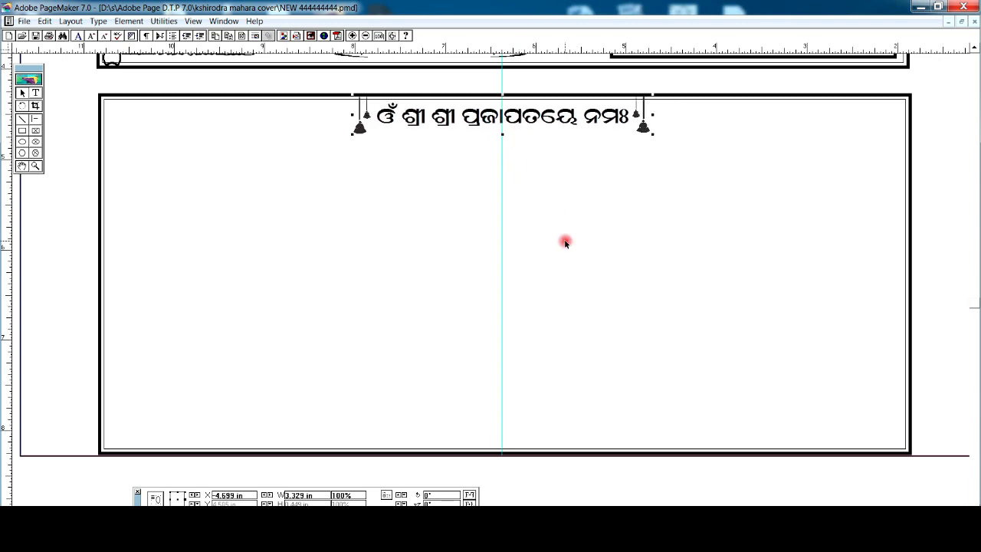
{"action": "left_click_drag", "start_coordinate": [204, 223], "coordinate": [170, 161]}
{"action": "key", "text": "ctrl+v"}
{"action": "left_click_drag", "start_coordinate": [795, 288], "coordinate": [704, 287]}
{"action": "left_click_drag", "start_coordinate": [877, 194], "coordinate": [884, 195]}
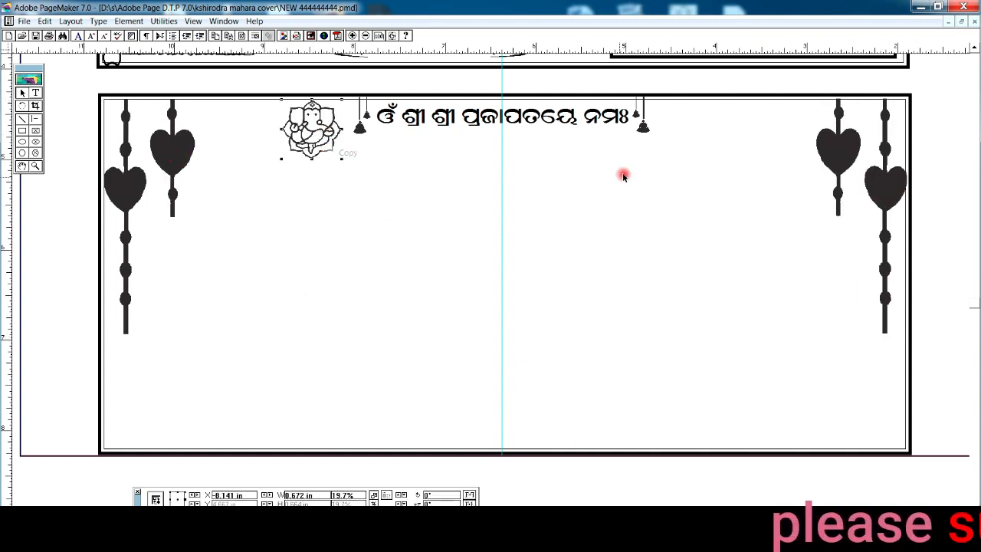
Step: Place Ganesha motifs on both sides of the inner panel's title
{"action": "right_click", "coordinate": [692, 131]}
{"action": "left_click", "coordinate": [715, 172]}
{"action": "left_click_drag", "start_coordinate": [733, 122], "coordinate": [734, 121]}
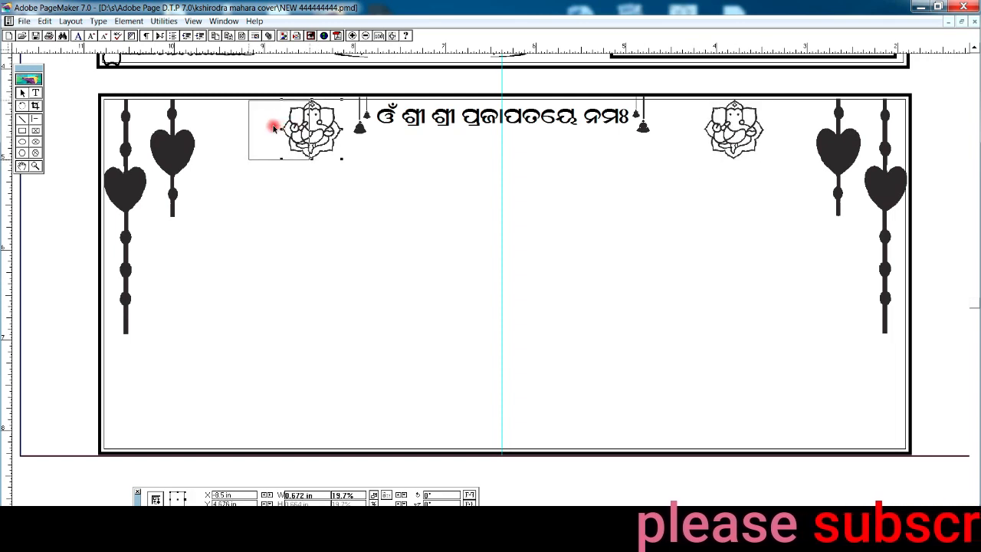
{"action": "left_click_drag", "start_coordinate": [274, 127], "coordinate": [274, 127]}
{"action": "left_click", "coordinate": [462, 225]}
Step: Paste the invitation paragraph centred and the three-line sign-off beneath it
{"action": "key", "text": "ctrl+v"}
{"action": "left_click_drag", "start_coordinate": [534, 309], "coordinate": [510, 313]}
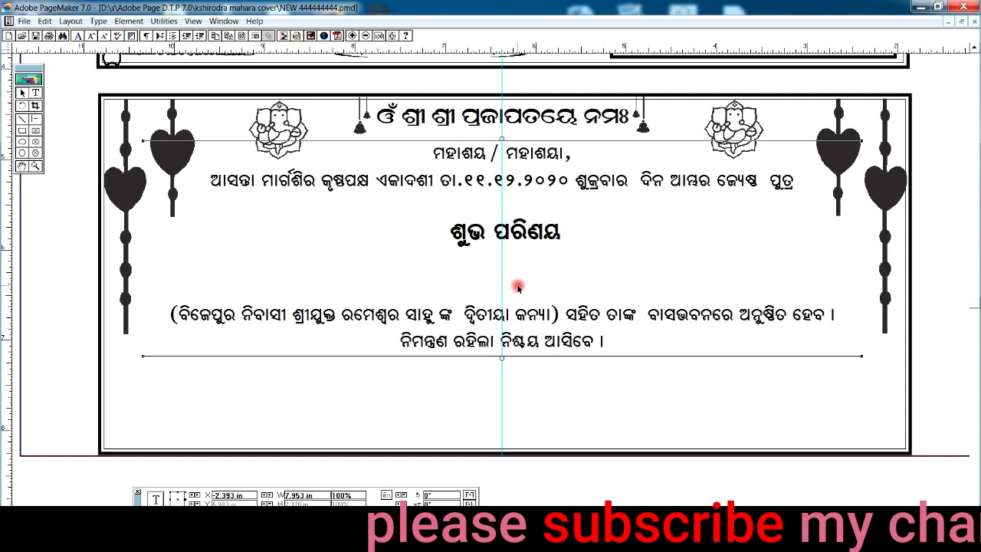
{"action": "key", "text": "ctrl+v"}
{"action": "left_click_drag", "start_coordinate": [517, 407], "coordinate": [523, 408]}
{"action": "left_click", "coordinate": [283, 411]}
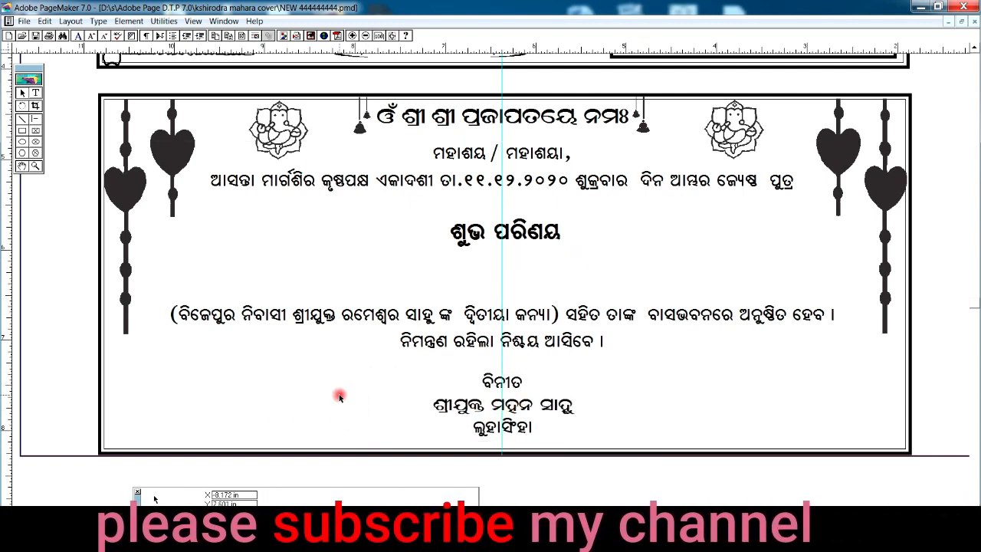
Step: Add a rose below the paragraph, a horizontally mirrored rose at the right, and paste the groom's name
{"action": "key", "text": "ctrl+v"}
{"action": "right_click", "coordinate": [400, 387]}
{"action": "left_click", "coordinate": [372, 376]}
{"action": "key", "text": "ctrl+v"}
{"action": "left_click_drag", "start_coordinate": [388, 395], "coordinate": [764, 388]}
{"action": "left_click", "coordinate": [468, 494]}
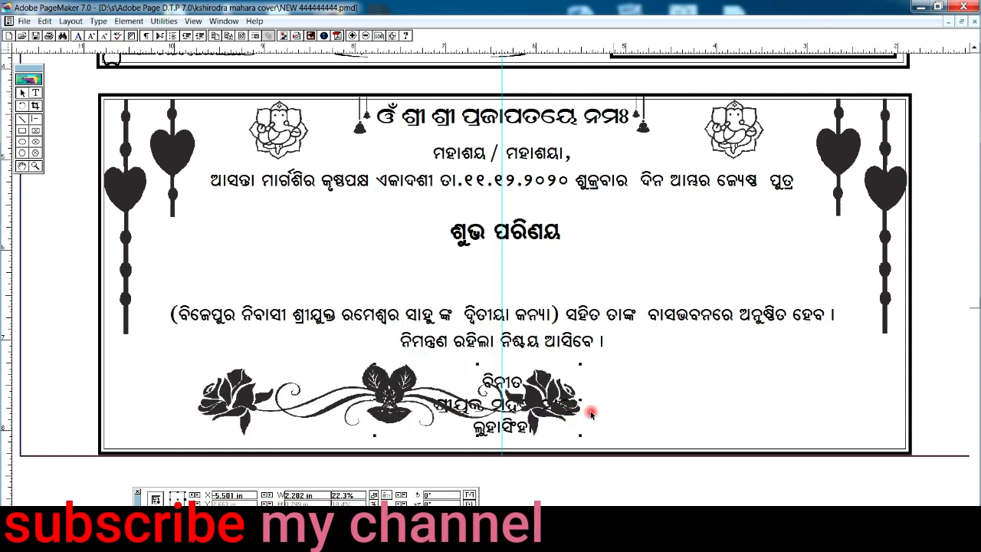
{"action": "left_click_drag", "start_coordinate": [538, 404], "coordinate": [777, 401]}
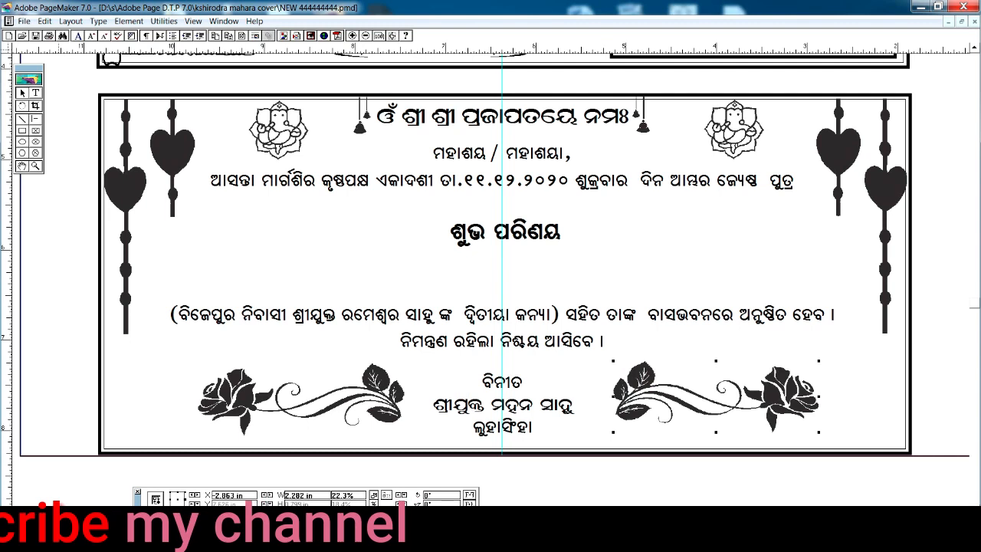
{"action": "key", "text": "ctrl+v"}
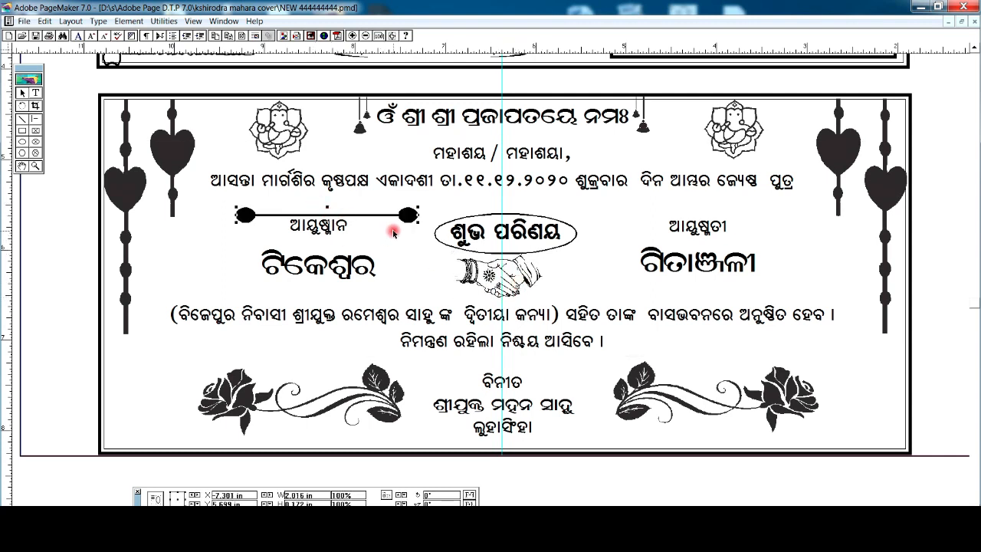
Step: Copy the ball-ended rule under the groom's and bride's names, then zoom out to the upper card
{"action": "right_click", "coordinate": [400, 220]}
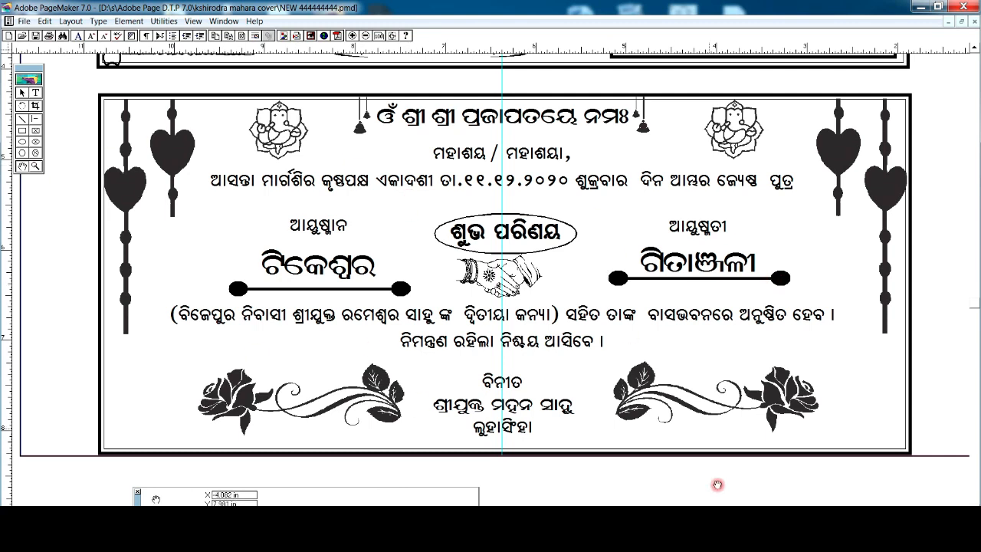
{"action": "left_click", "coordinate": [702, 505]}
{"action": "left_click", "coordinate": [366, 36]}
{"action": "left_click_drag", "start_coordinate": [610, 200], "coordinate": [336, 296]}
Step: Copy and paste the card's double border as a new envelope rectangle and move it up-left
{"action": "right_click", "coordinate": [503, 228]}
{"action": "left_click", "coordinate": [523, 248]}
{"action": "right_click", "coordinate": [799, 194]}
{"action": "left_click", "coordinate": [827, 226]}
{"action": "left_click", "coordinate": [23, 165]}
{"action": "left_click_drag", "start_coordinate": [936, 330], "coordinate": [422, 306]}
{"action": "left_click", "coordinate": [21, 93]}
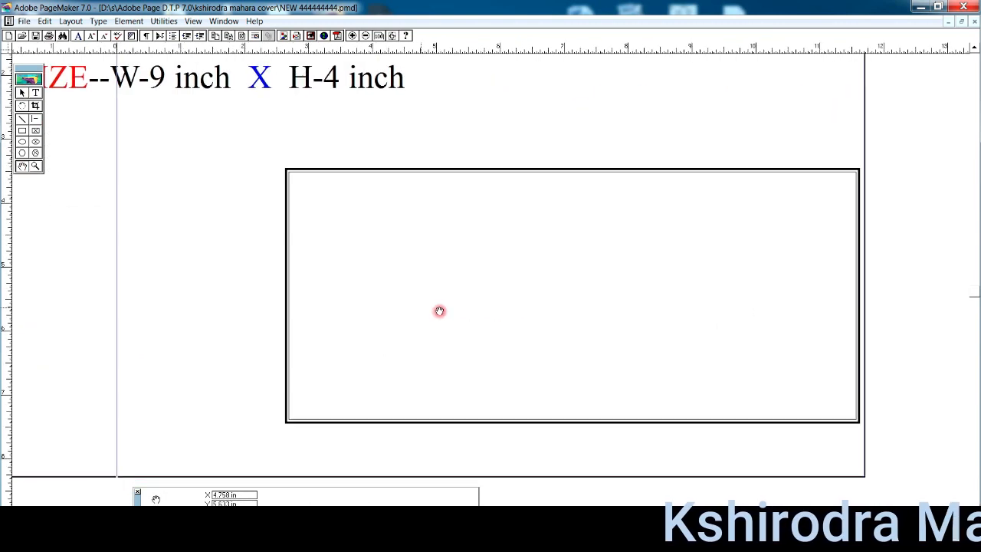
{"action": "left_click_drag", "start_coordinate": [422, 168], "coordinate": [235, 134]}
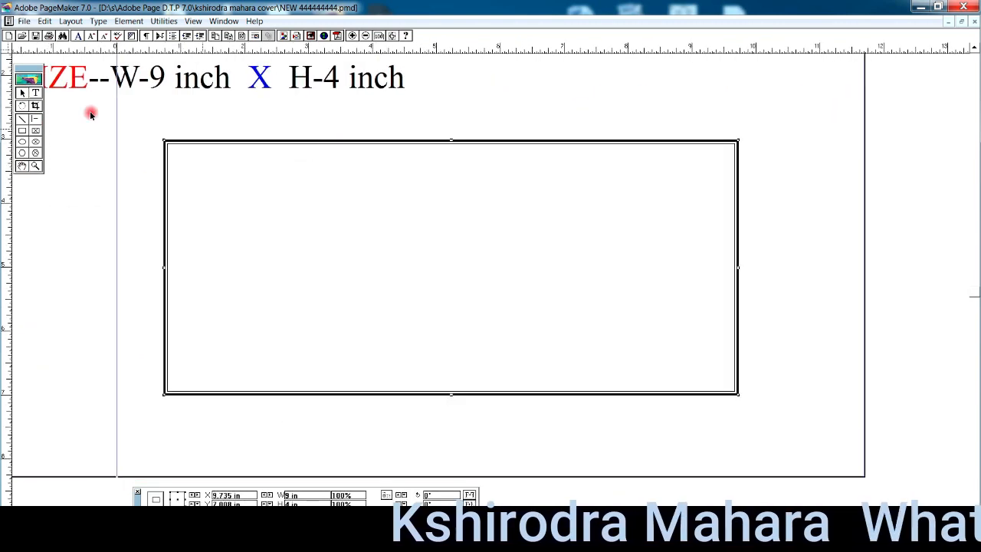
Step: Place the 'SIZE--W-9 inch X H-4 inch' heading above the new rectangle and zoom in on it
{"action": "left_click_drag", "start_coordinate": [58, 69], "coordinate": [245, 232]}
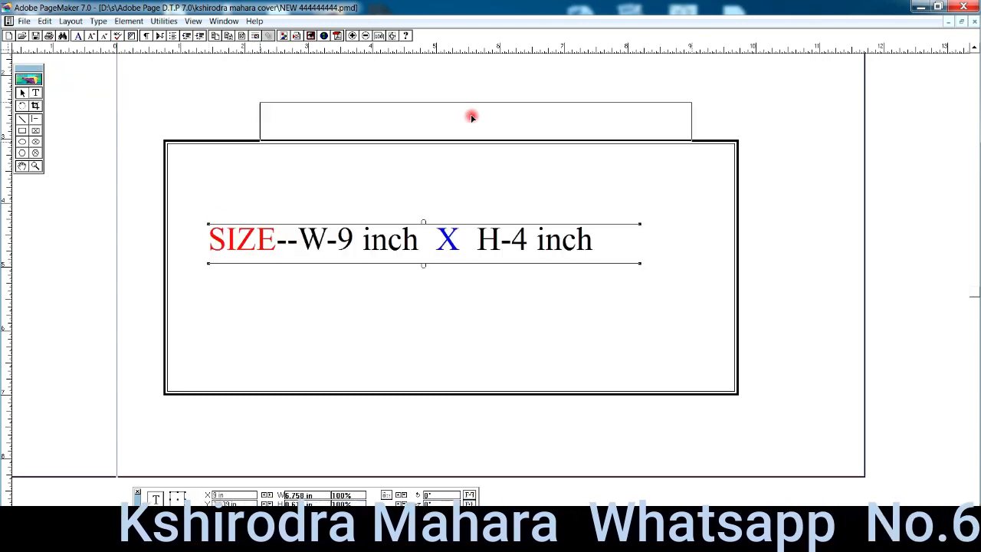
{"action": "left_click_drag", "start_coordinate": [474, 121], "coordinate": [459, 100]}
{"action": "left_click", "coordinate": [36, 166]}
{"action": "left_click_drag", "start_coordinate": [137, 101], "coordinate": [770, 422]}
{"action": "left_click", "coordinate": [22, 92]}
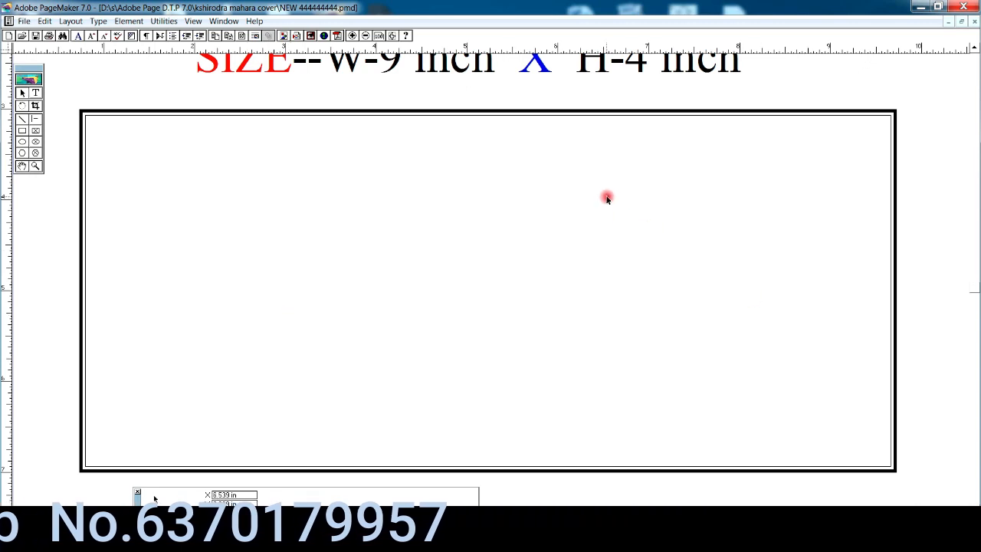
Step: Paste the ଶୁଭ ବିବାହ title art at top right and place the hanging hearts at the right edge
{"action": "key", "text": "ctrl+v"}
{"action": "left_click_drag", "start_coordinate": [720, 202], "coordinate": [719, 228]}
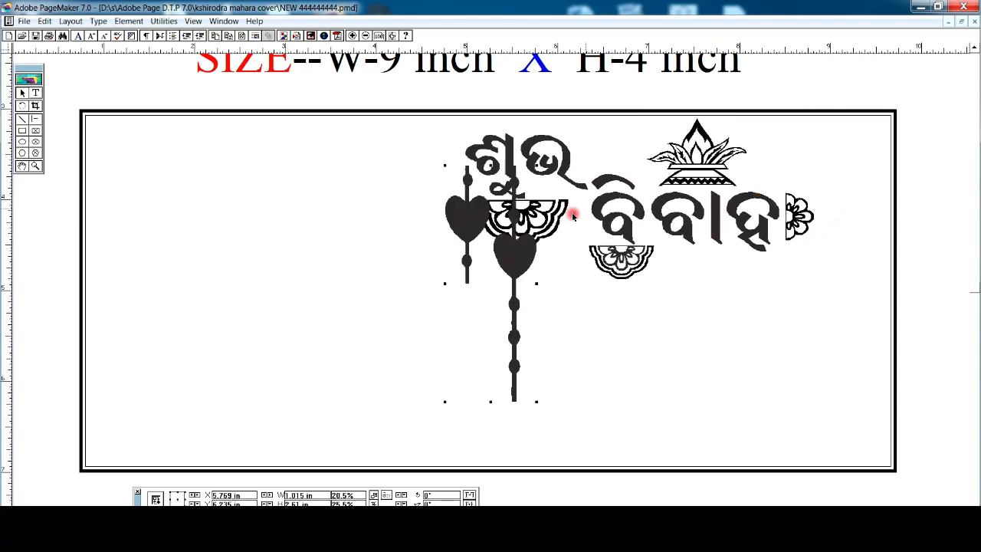
{"action": "left_click_drag", "start_coordinate": [859, 212], "coordinate": [859, 211]}
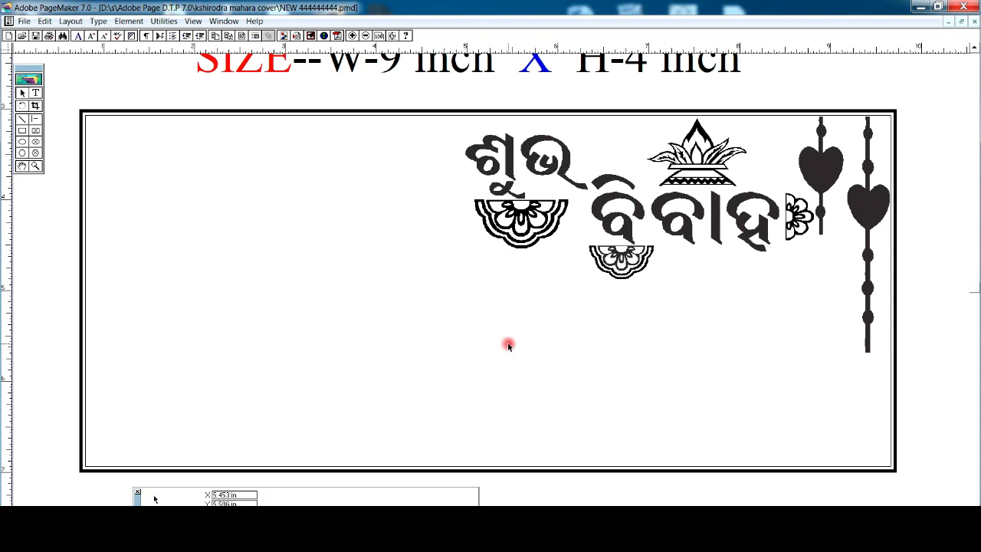
Step: Paste the ornate address box at bottom right and the sender block at bottom left
{"action": "key", "text": "ctrl+v"}
{"action": "left_click_drag", "start_coordinate": [603, 368], "coordinate": [625, 360]}
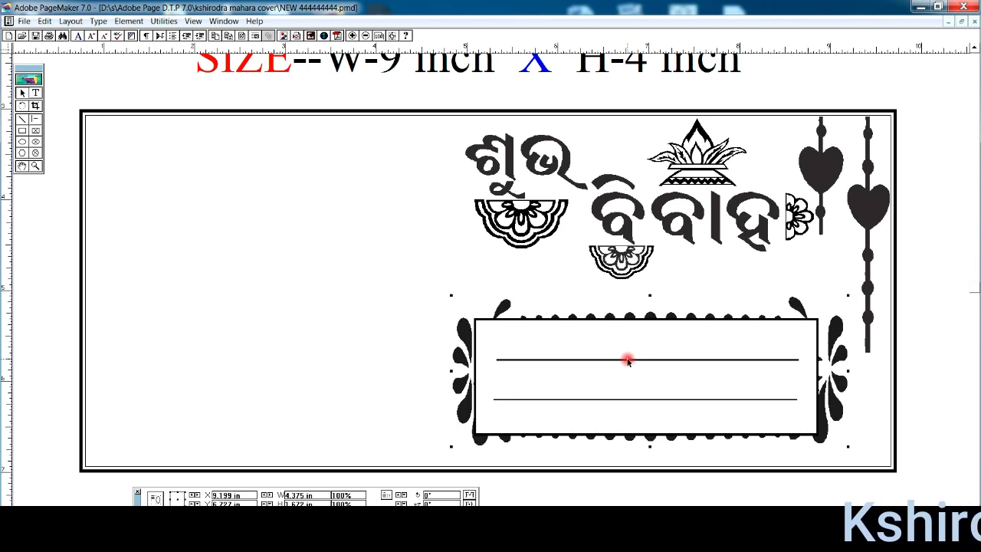
{"action": "left_click_drag", "start_coordinate": [203, 163], "coordinate": [201, 444]}
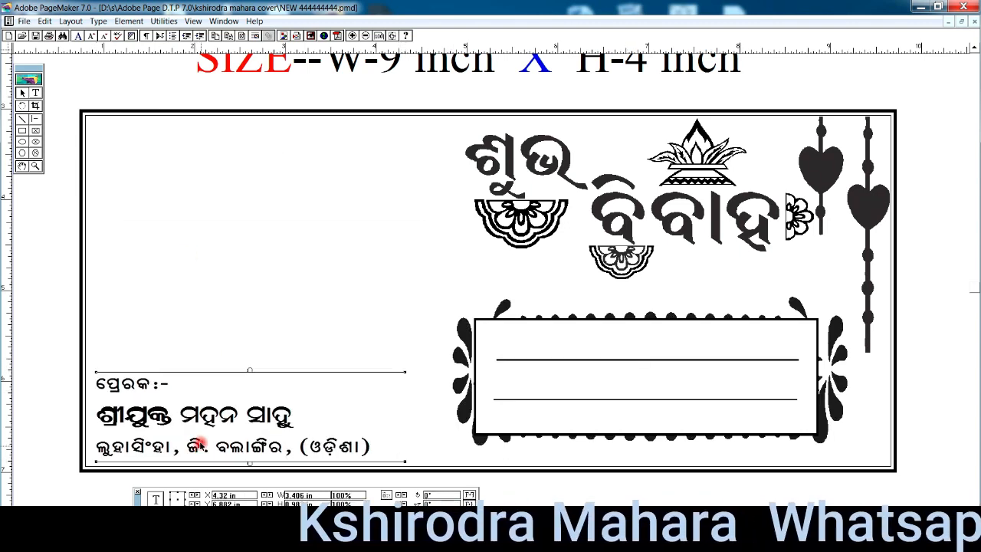
Step: Paste the ornamental frame into the empty left area and draw a stamp box top-left
{"action": "left_click", "coordinate": [214, 229]}
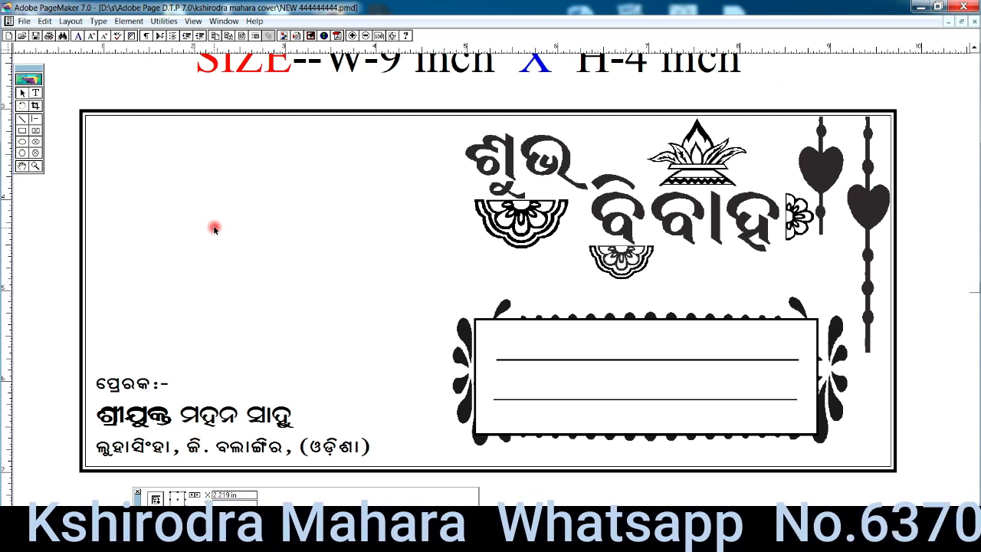
{"action": "key", "text": "ctrl+v"}
{"action": "left_click_drag", "start_coordinate": [276, 251], "coordinate": [295, 363]}
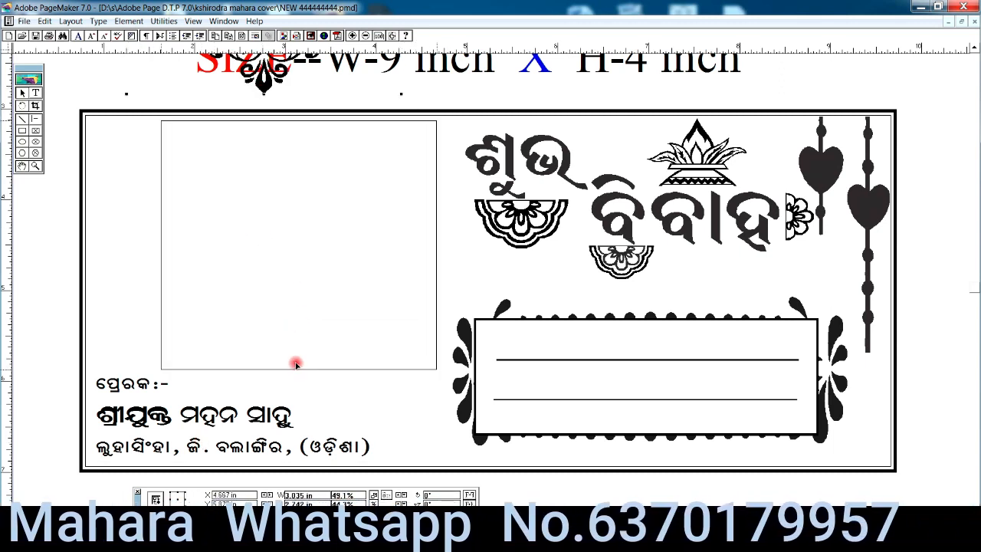
{"action": "left_click", "coordinate": [22, 130]}
{"action": "mouse_move", "coordinate": [85, 117]}
{"action": "left_mouse_down"}
{"action": "mouse_move", "coordinate": [94, 153]}
{"action": "mouse_move", "coordinate": [146, 215]}
{"action": "mouse_move", "coordinate": [159, 211]}
{"action": "left_mouse_up"}
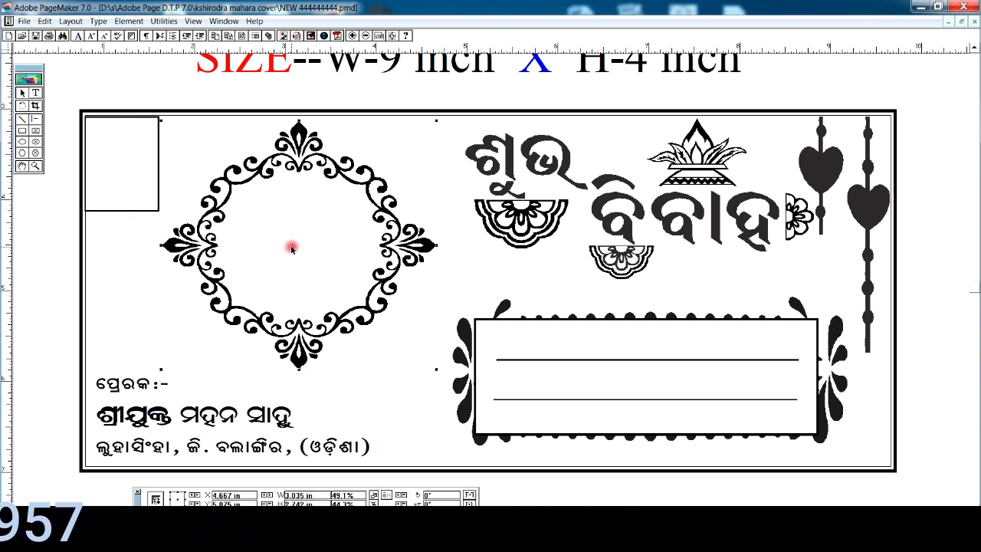
Step: Move the couple's names inside the frame and the shop line below the address box
{"action": "left_click_drag", "start_coordinate": [280, 212], "coordinate": [295, 209]}
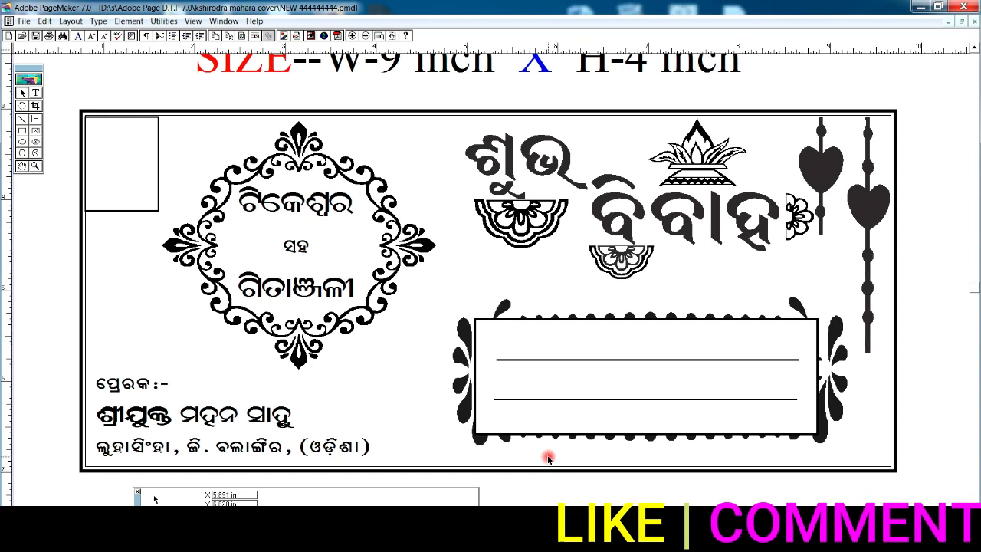
{"action": "left_click_drag", "start_coordinate": [642, 455], "coordinate": [646, 453]}
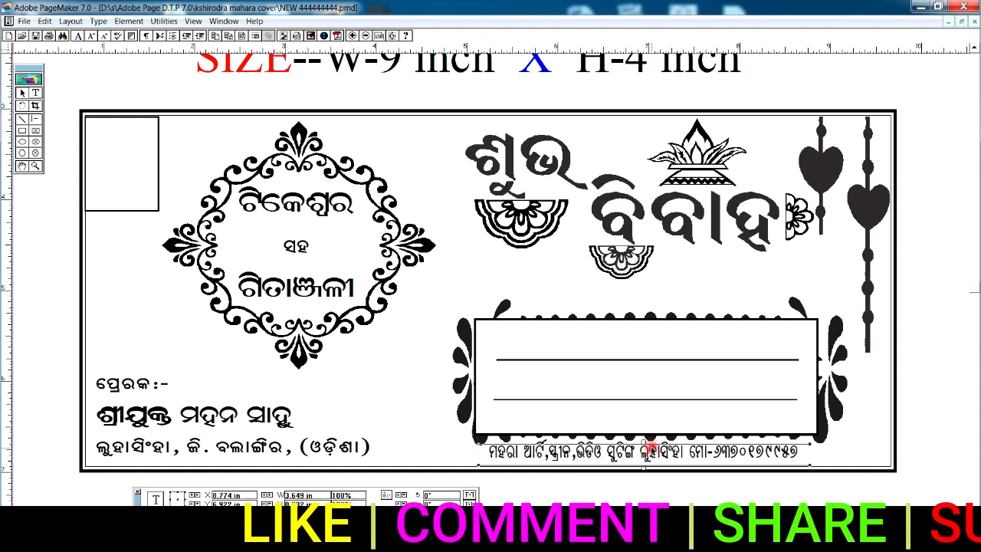
{"action": "left_click", "coordinate": [366, 36]}
Step: Copy the date 'ତା.୧୧.୧୨.୨୦୨୦ ଶୁକ୍ରବାର' from the inner panel and paste it onto the envelope page
{"action": "left_click", "coordinate": [365, 36]}
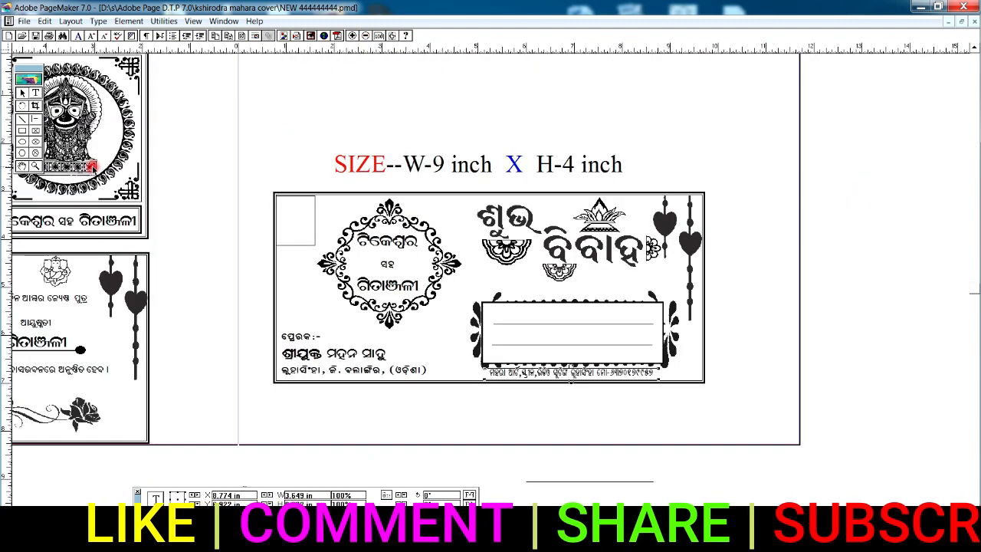
{"action": "left_click_drag", "start_coordinate": [92, 322], "coordinate": [269, 308]}
{"action": "left_click", "coordinate": [35, 93]}
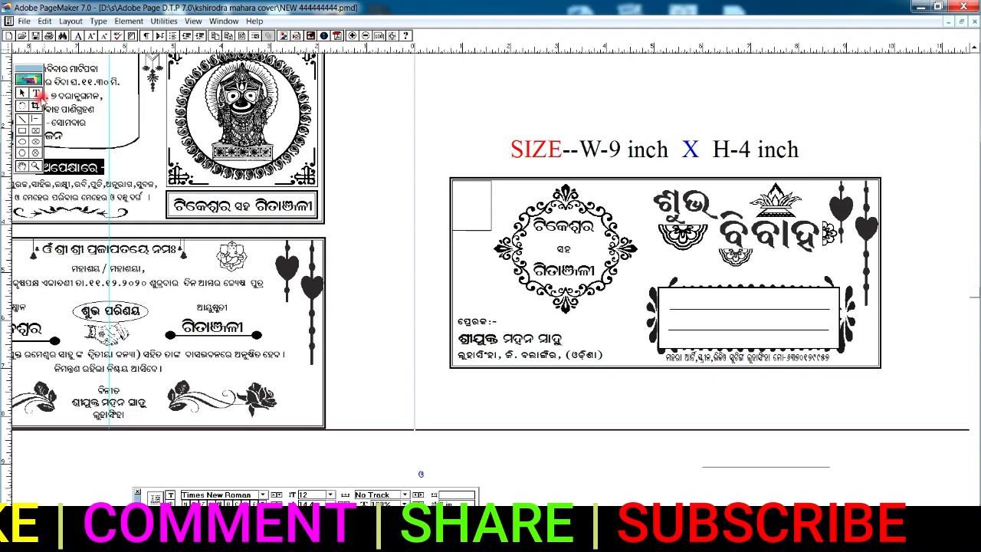
{"action": "left_click_drag", "start_coordinate": [75, 284], "coordinate": [178, 284]}
{"action": "right_click", "coordinate": [169, 280]}
{"action": "left_click", "coordinate": [200, 299]}
{"action": "right_click", "coordinate": [560, 96]}
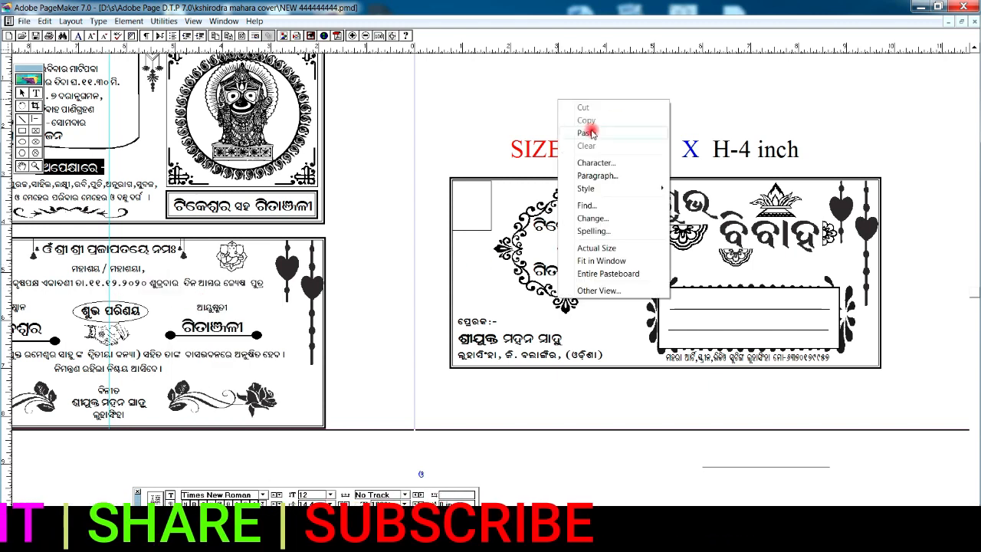
{"action": "left_click", "coordinate": [619, 120]}
Step: Narrow the pasted date block to 2.297 in and position it beneath the envelope title
{"action": "left_click", "coordinate": [23, 93]}
{"action": "left_click", "coordinate": [569, 101]}
{"action": "left_click_drag", "start_coordinate": [415, 107], "coordinate": [802, 107]}
{"action": "left_click_drag", "start_coordinate": [863, 104], "coordinate": [576, 98]}
{"action": "left_click_drag", "start_coordinate": [688, 101], "coordinate": [626, 100]}
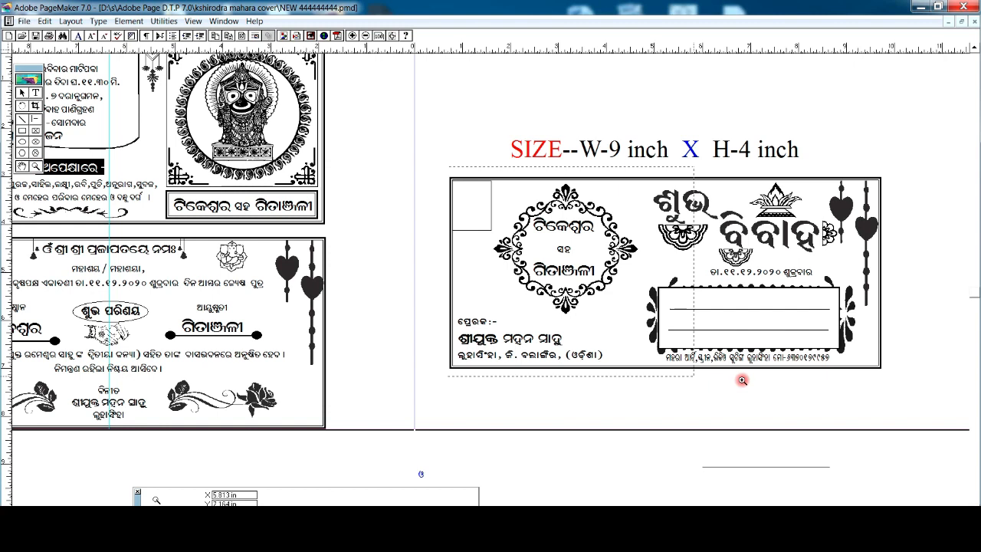
{"action": "left_click_drag", "start_coordinate": [741, 380], "coordinate": [883, 381]}
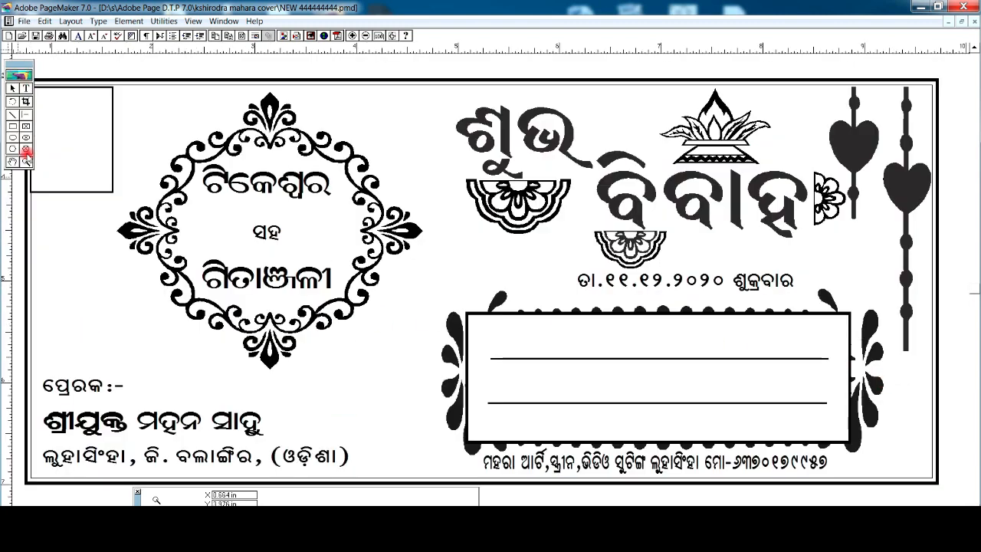
{"action": "left_click", "coordinate": [630, 313]}
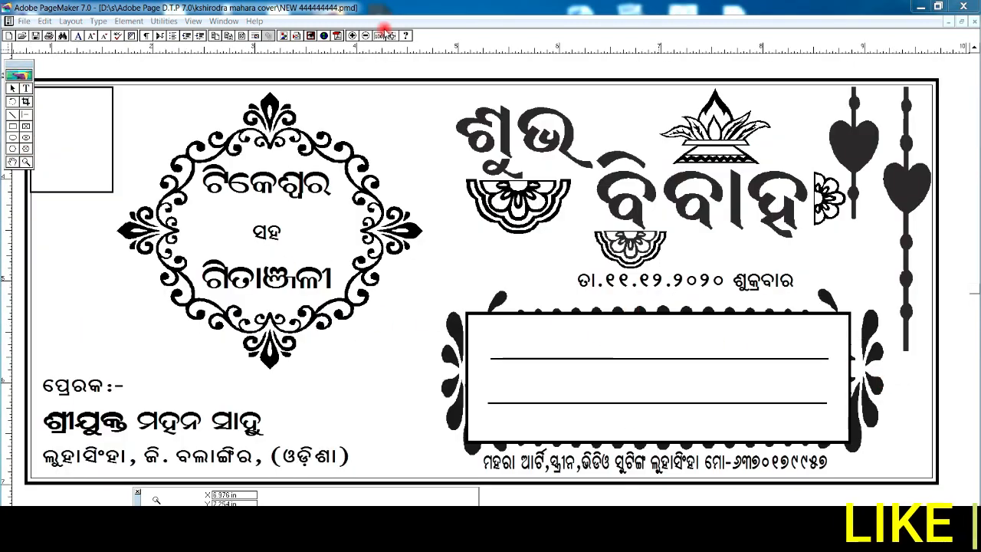
Step: Select all envelope objects and nudge them left and up, level with the invitation cards
{"action": "left_click", "coordinate": [365, 36]}
{"action": "left_click", "coordinate": [365, 36]}
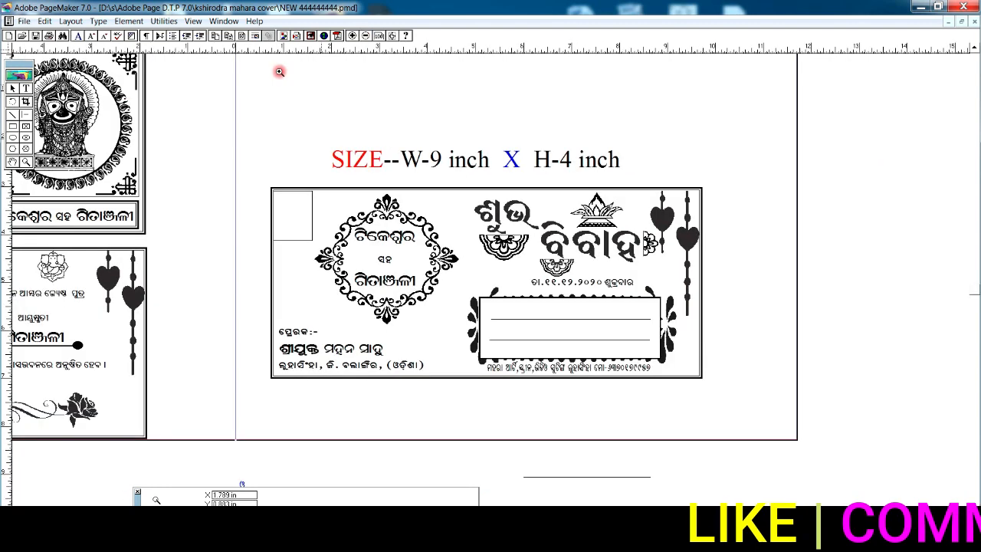
{"action": "left_click", "coordinate": [12, 162]}
{"action": "left_click_drag", "start_coordinate": [167, 246], "coordinate": [419, 238]}
{"action": "left_click", "coordinate": [363, 35]}
{"action": "left_click", "coordinate": [12, 88]}
{"action": "left_click_drag", "start_coordinate": [825, 120], "coordinate": [482, 421]}
{"action": "key", "text": "ctrl+Left"}
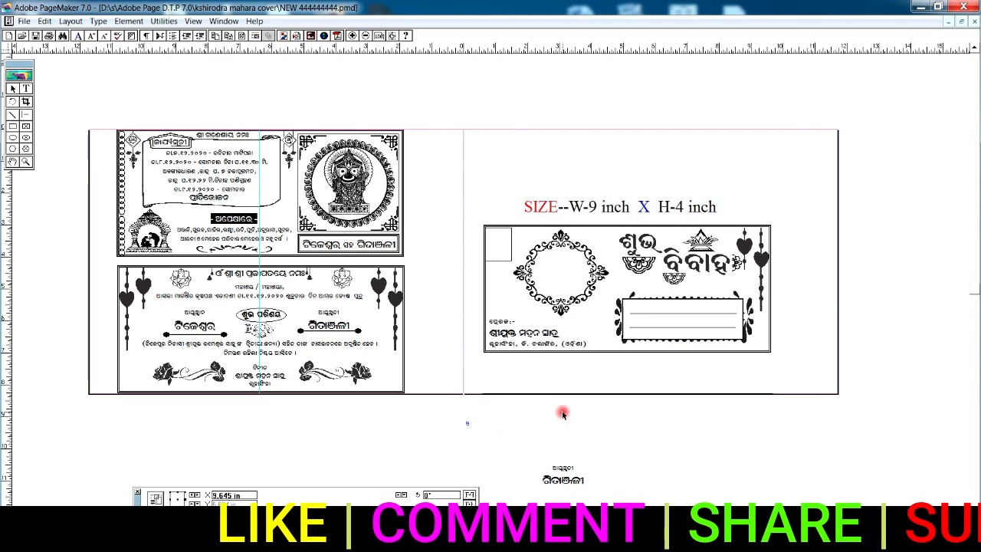
{"action": "key", "text": "ctrl+Left"}
{"action": "key", "text": "ctrl+Left"}
{"action": "key", "text": "ctrl+Left"}
{"action": "key", "text": "ctrl+Up"}
{"action": "key", "text": "ctrl+Up"}
{"action": "key", "text": "ctrl+Up"}
{"action": "key", "text": "ctrl+Up"}
{"action": "key", "text": "ctrl+Up"}
{"action": "key", "text": "ctrl+Up"}
{"action": "key", "text": "ctrl+Up"}
{"action": "key", "text": "ctrl+Up"}
{"action": "key", "text": "ctrl+Up"}
{"action": "key", "text": "ctrl+Up"}
{"action": "key", "text": "ctrl+Up"}
{"action": "key", "text": "ctrl+Up"}
{"action": "key", "text": "ctrl+Up"}
{"action": "key", "text": "ctrl+Up"}
{"action": "key", "text": "ctrl+Up"}
{"action": "key", "text": "ctrl+Up"}
{"action": "key", "text": "ctrl+Up"}
{"action": "key", "text": "ctrl+Up"}
{"action": "key", "text": "ctrl+Up"}
{"action": "key", "text": "ctrl+Up"}
{"action": "key", "text": "ctrl+Up"}
{"action": "key", "text": "ctrl+Up"}
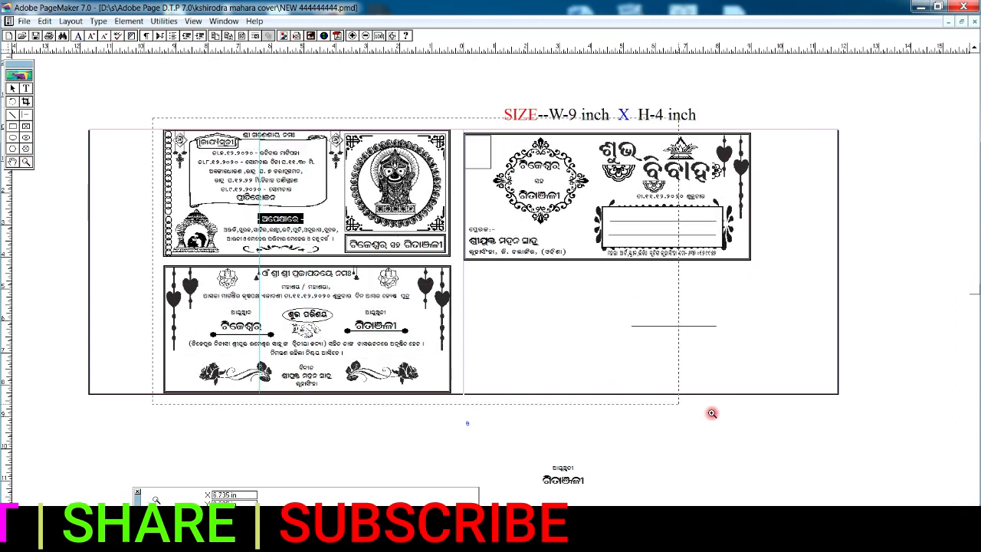
{"action": "left_click", "coordinate": [711, 413]}
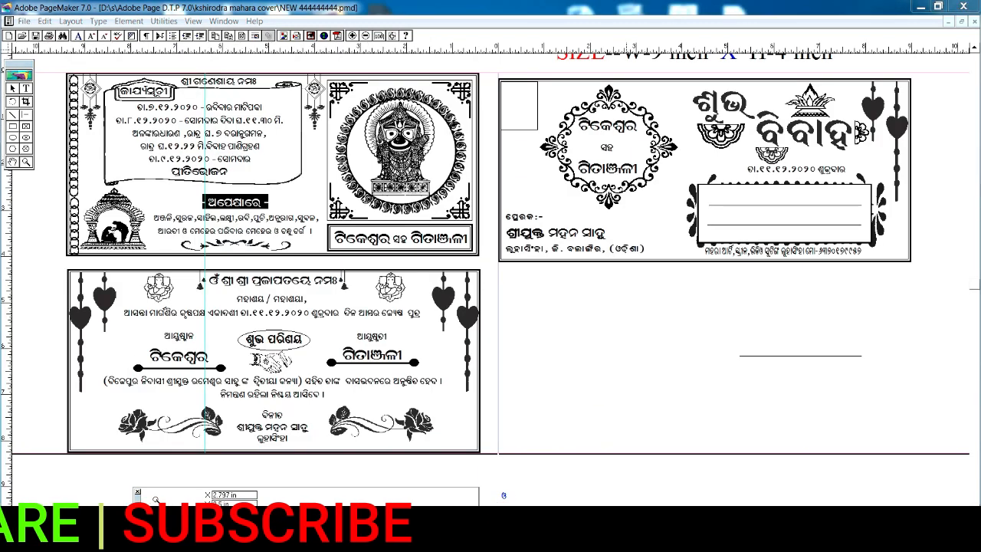